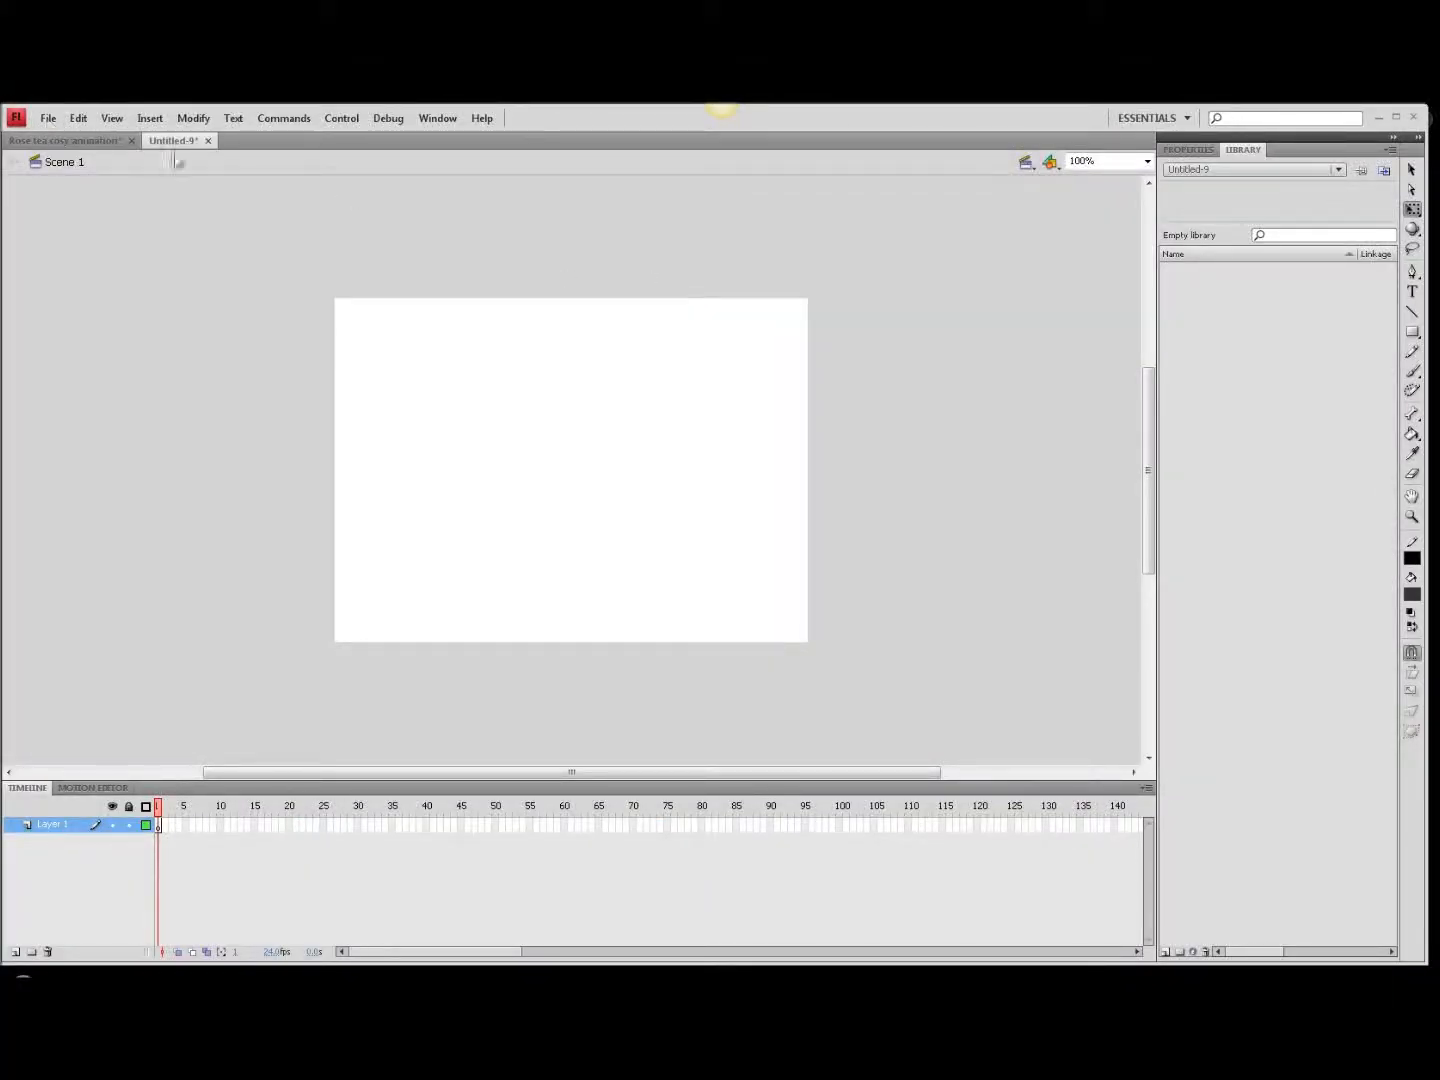
# - Import the Flag, FotoSketcher - roses.jpg, Queen In carriage and Rose Tea Cosy images into the library together
pyautogui.click(55, 120)
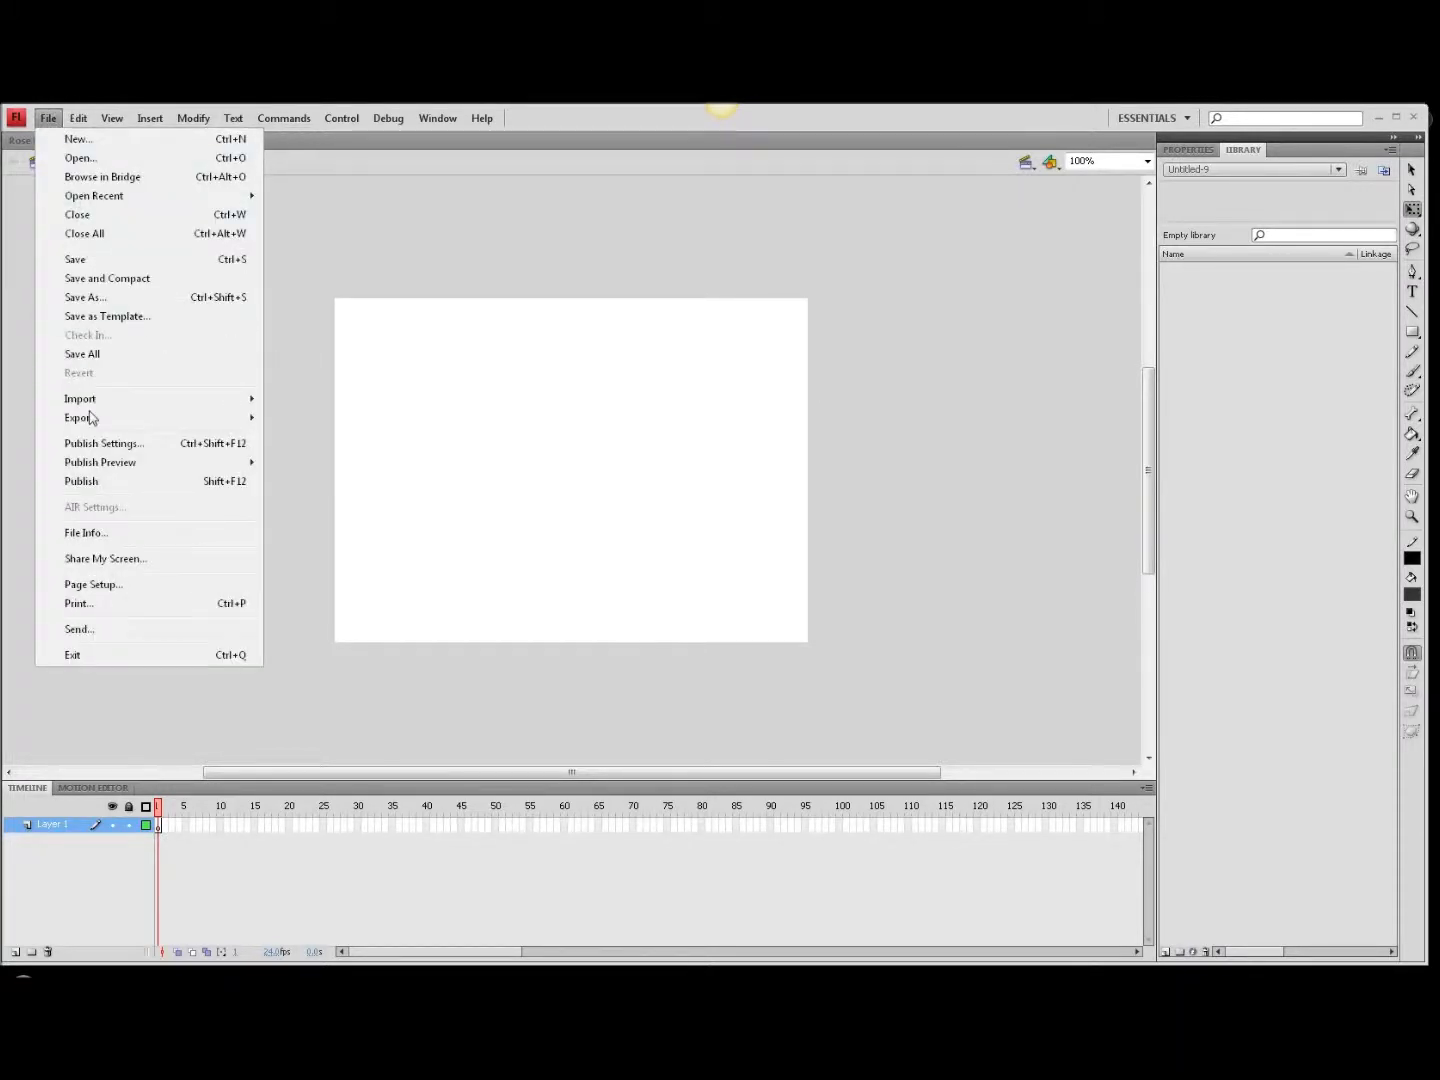
pyautogui.moveTo(100, 400)
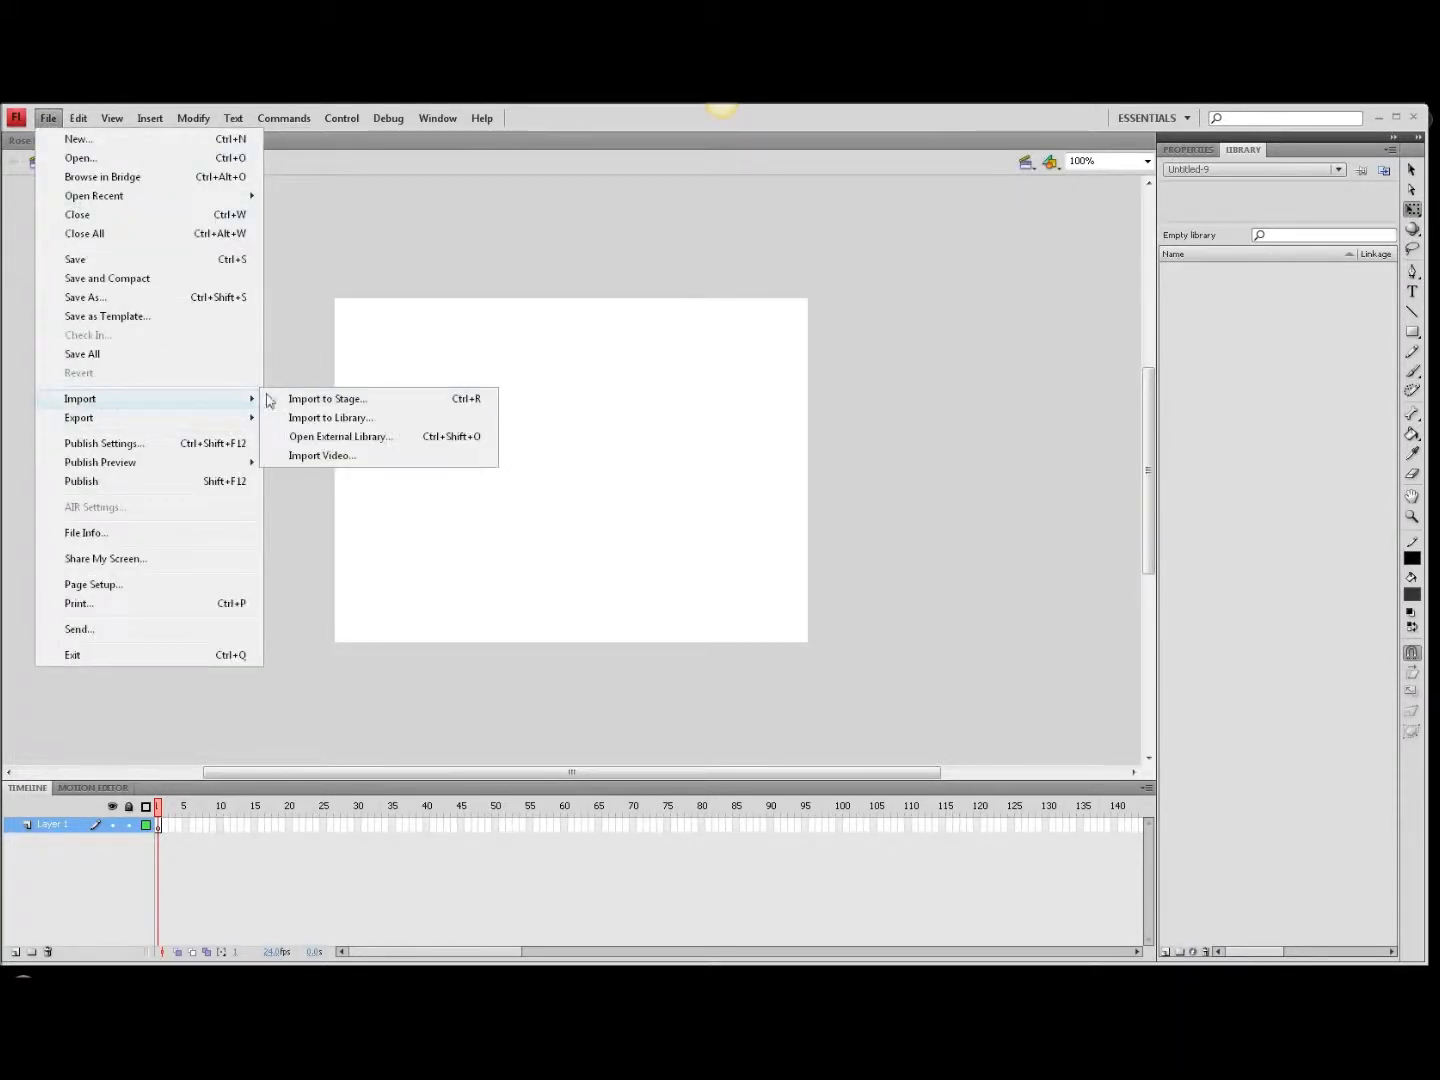
pyautogui.click(335, 418)
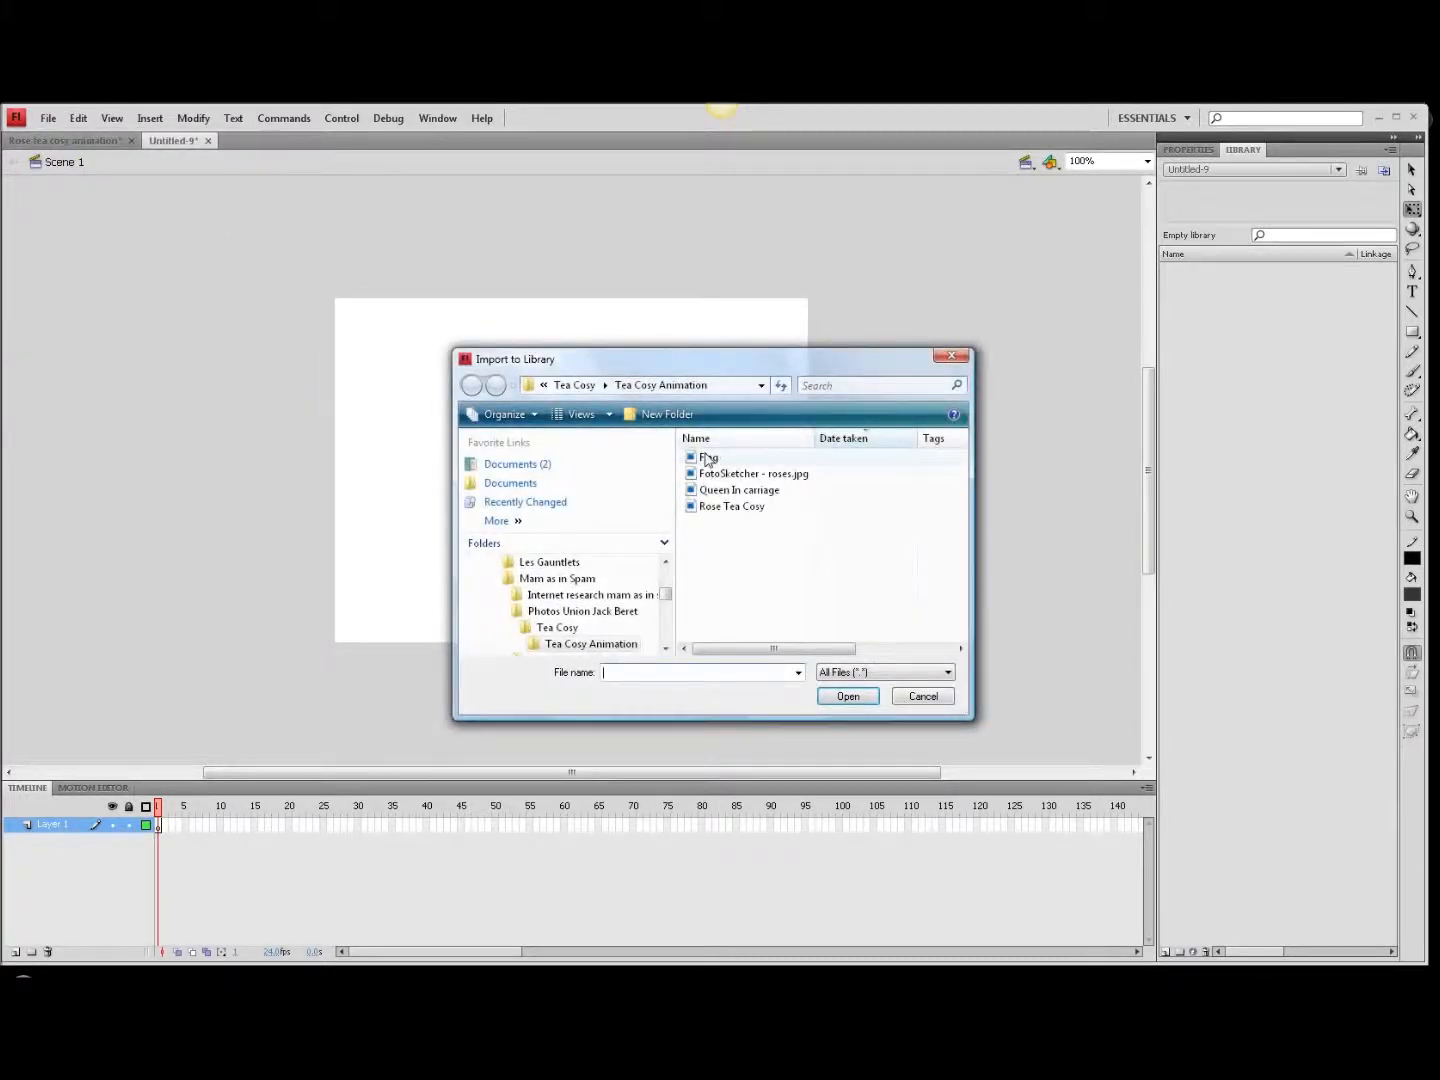
pyautogui.click(707, 459)
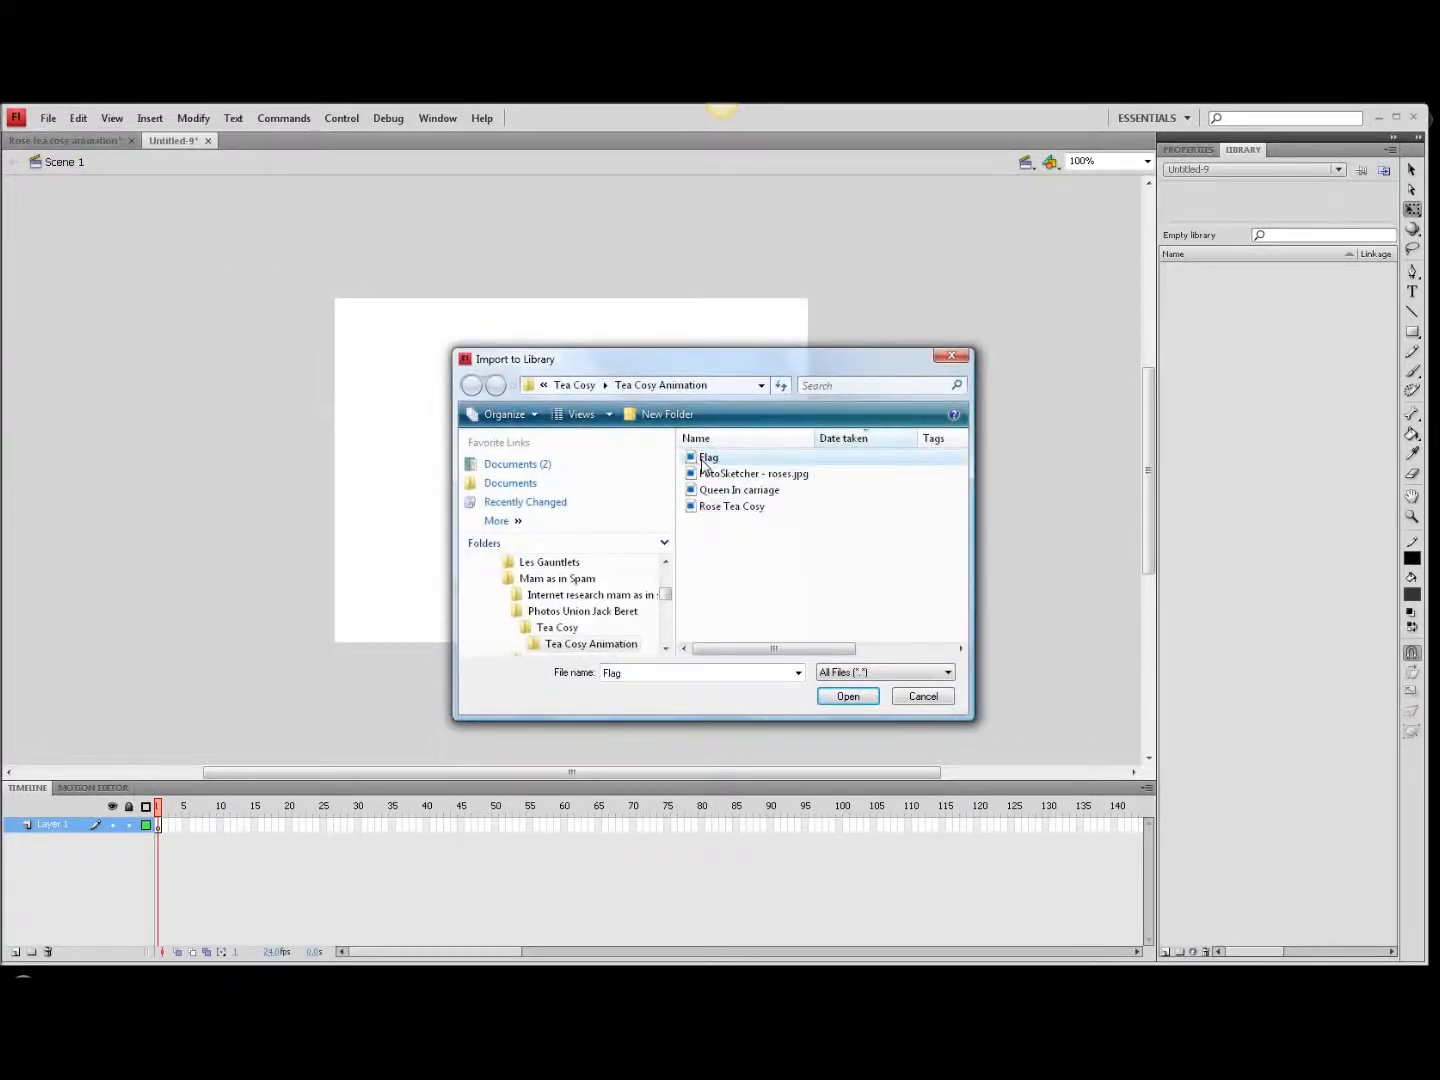
pyautogui.keyDown('ctrl'); pyautogui.click(702, 507); pyautogui.keyUp('ctrl')
pyautogui.keyDown('ctrl'); pyautogui.click(705, 476); pyautogui.keyUp('ctrl')
pyautogui.keyDown('ctrl'); pyautogui.click(705, 494); pyautogui.keyUp('ctrl')
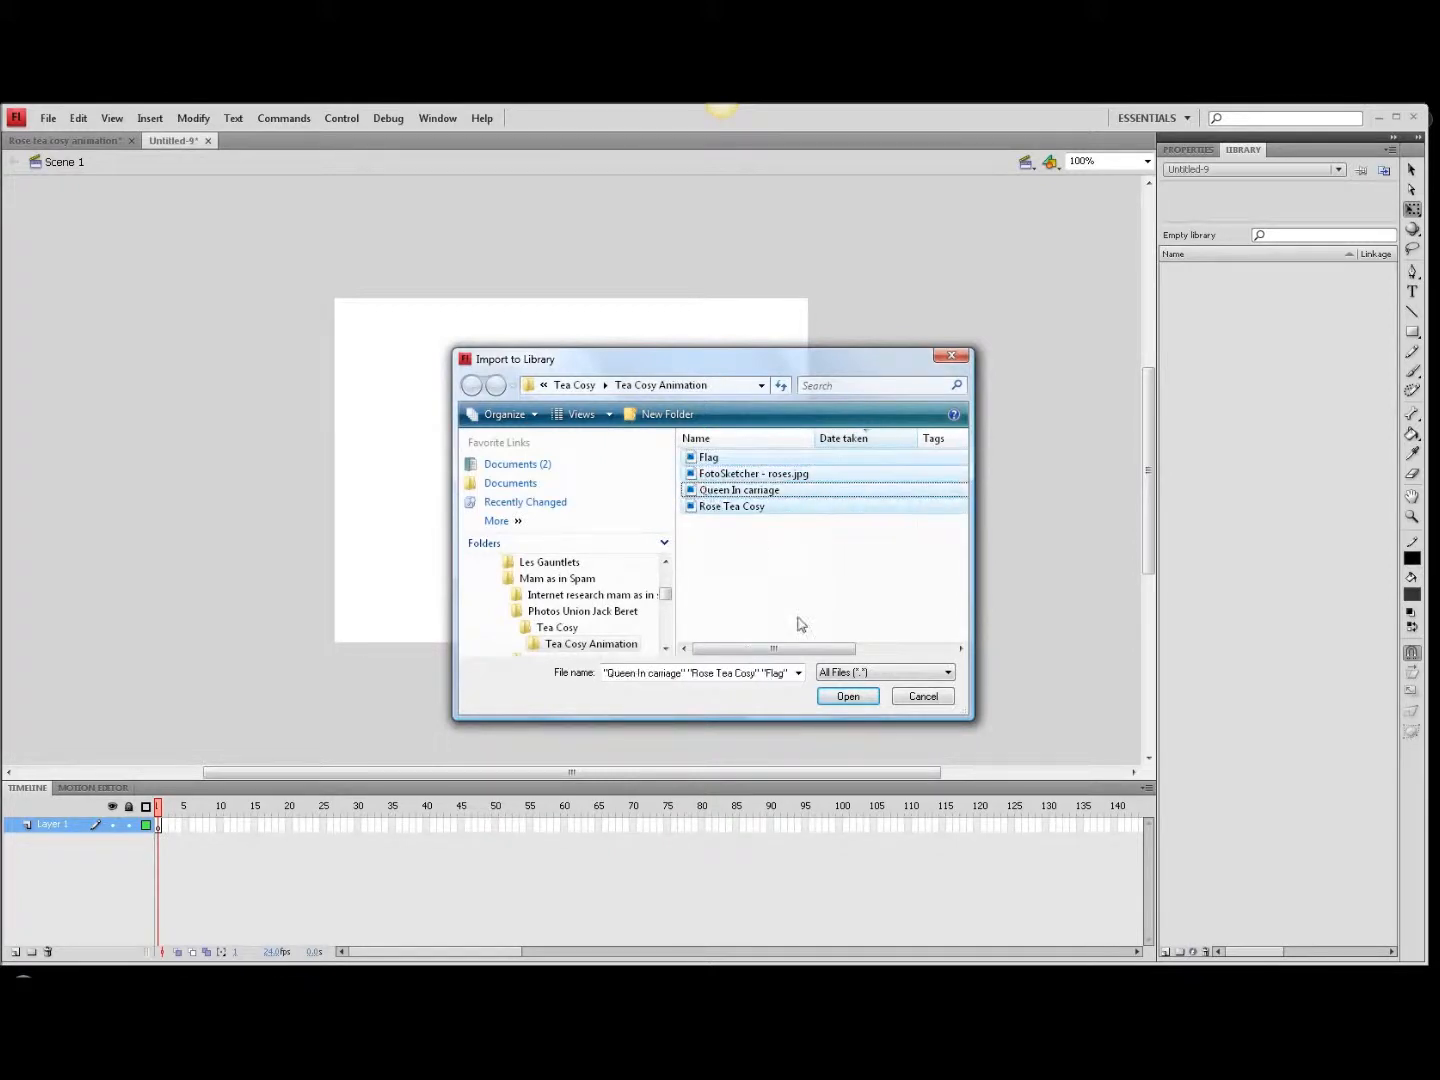
pyautogui.click(846, 697)
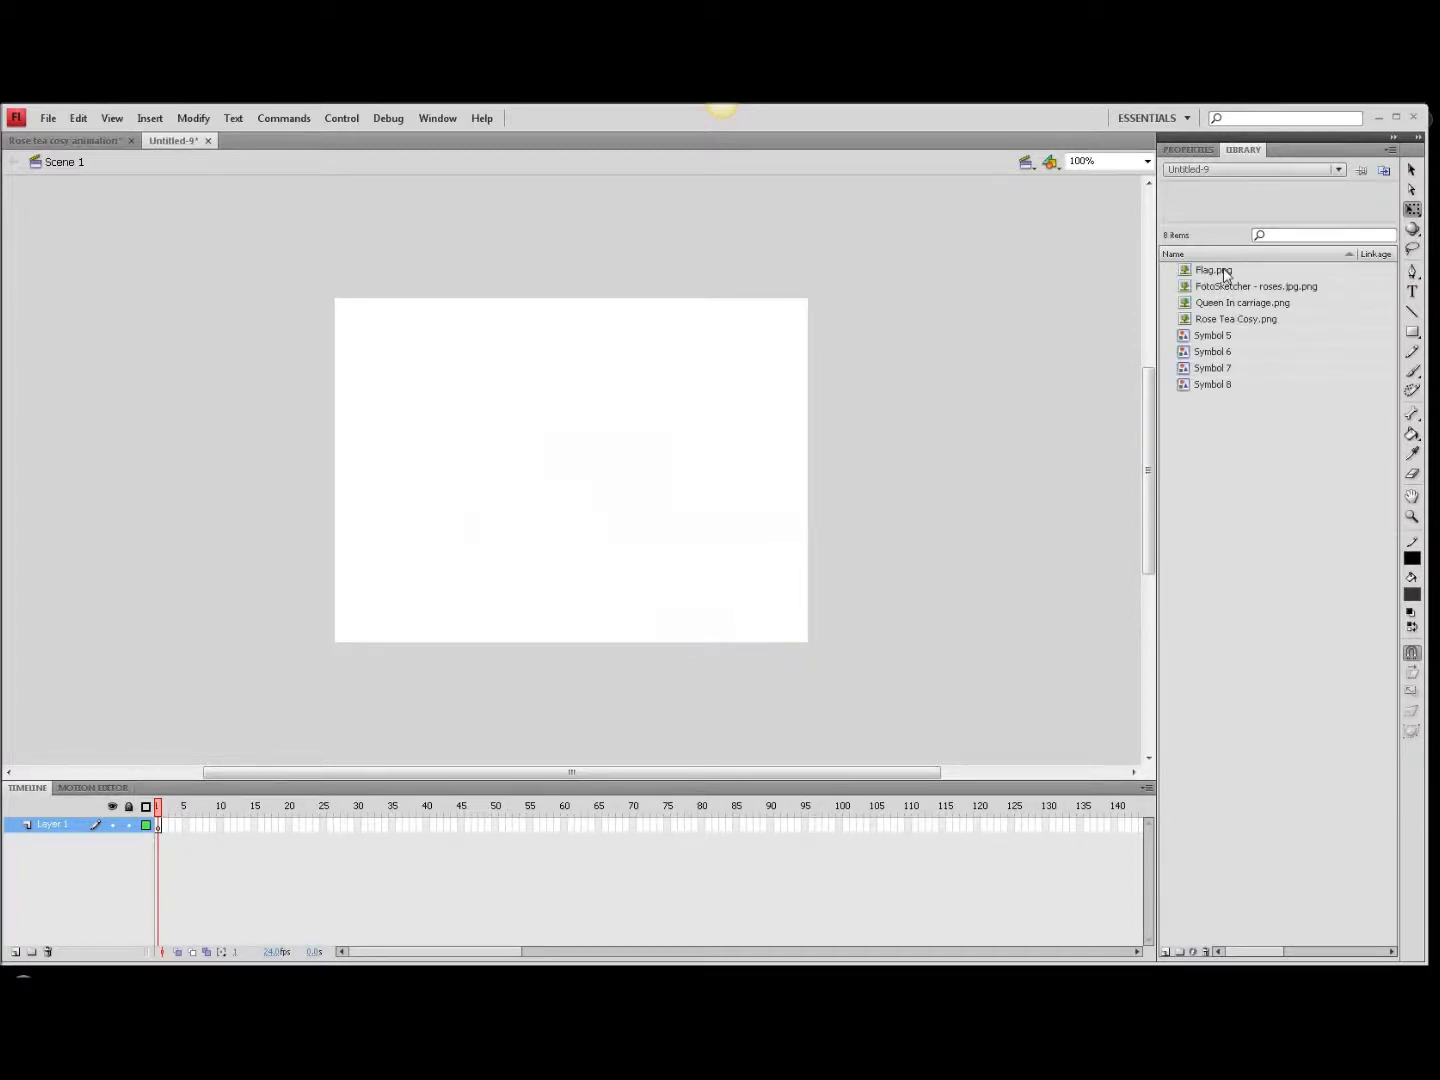
# - Preview the imported images and their symbols in the library, and place the flag symbol, Symbol 5, on the stage
pyautogui.click(1210, 274)
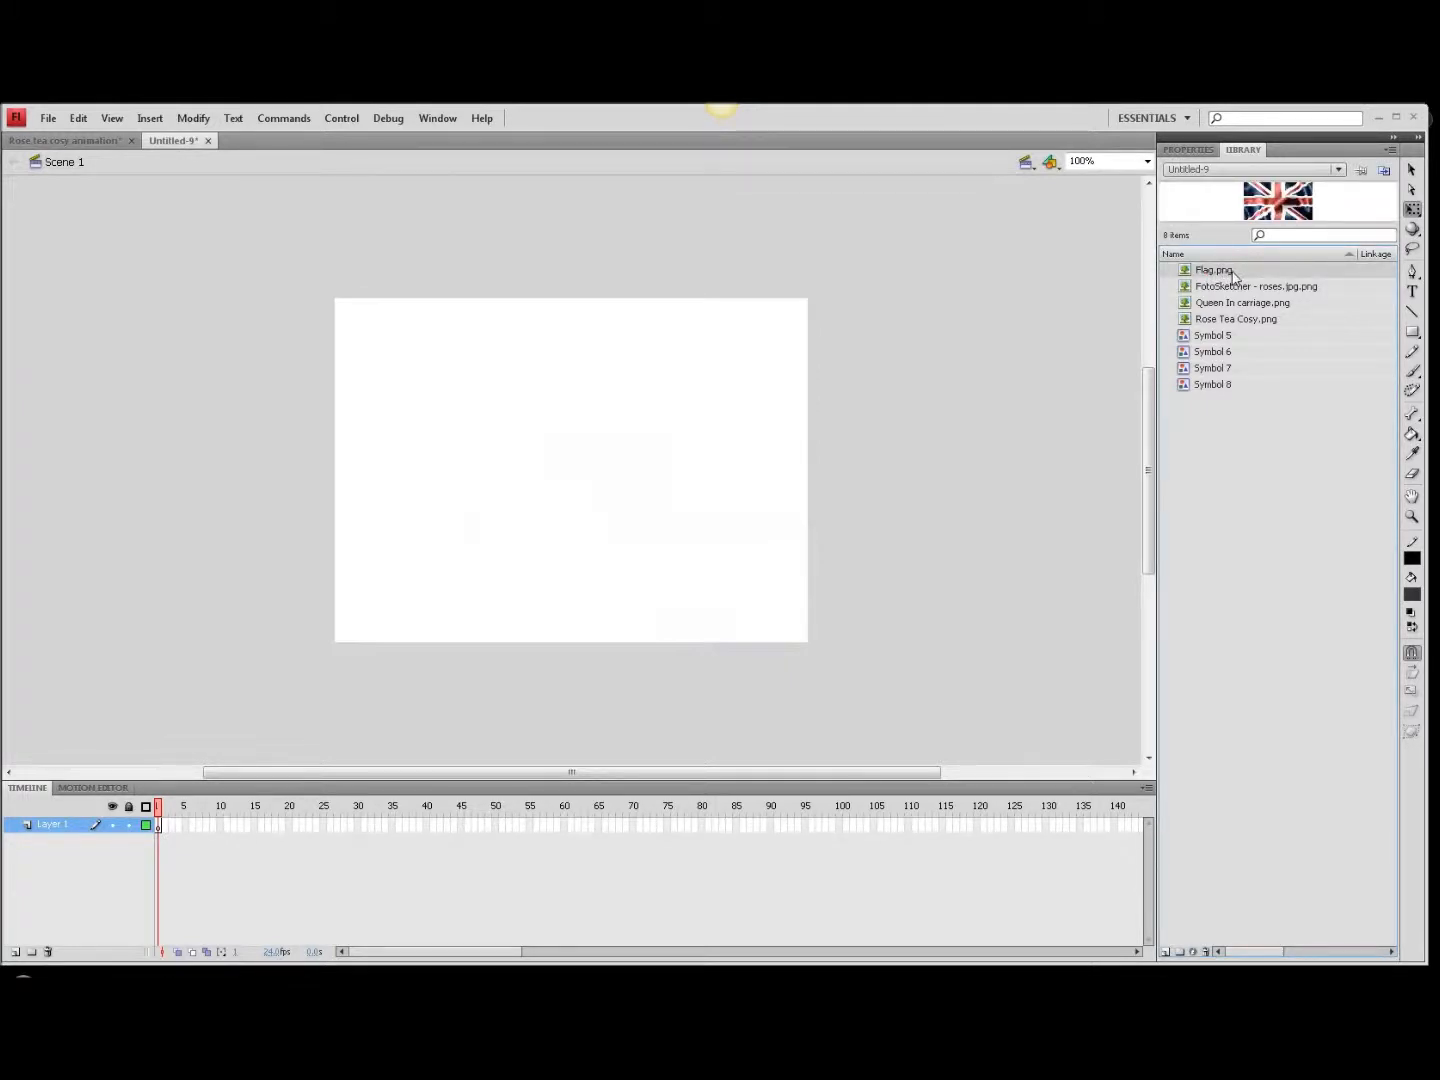
pyautogui.click(1215, 338)
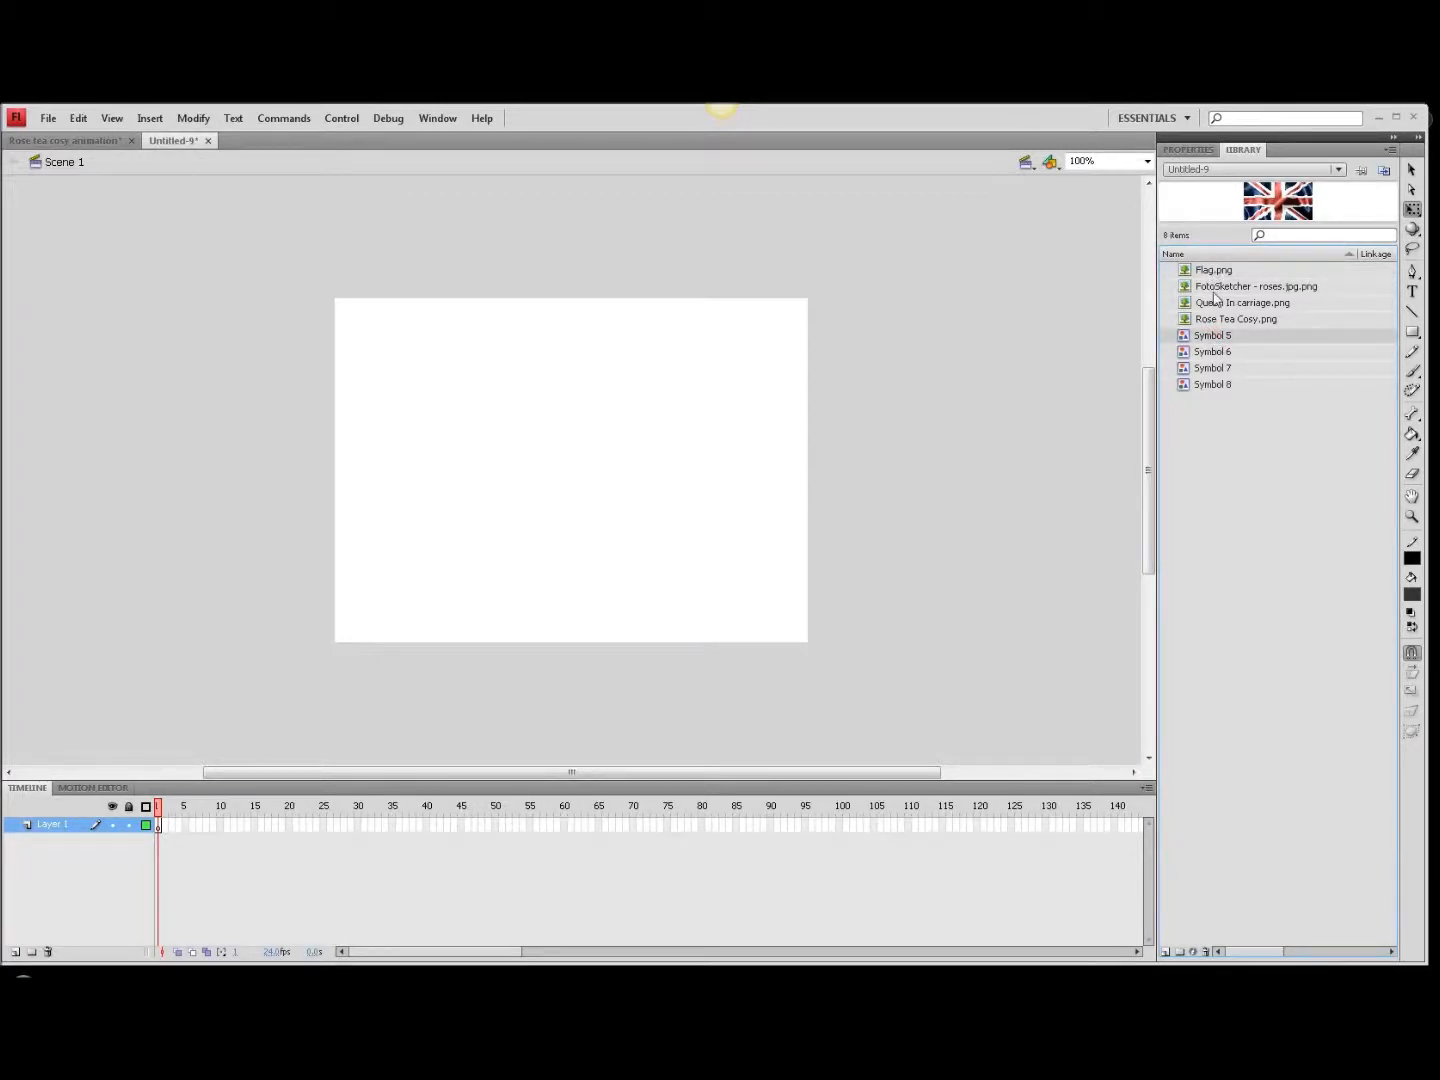
pyautogui.click(1213, 352)
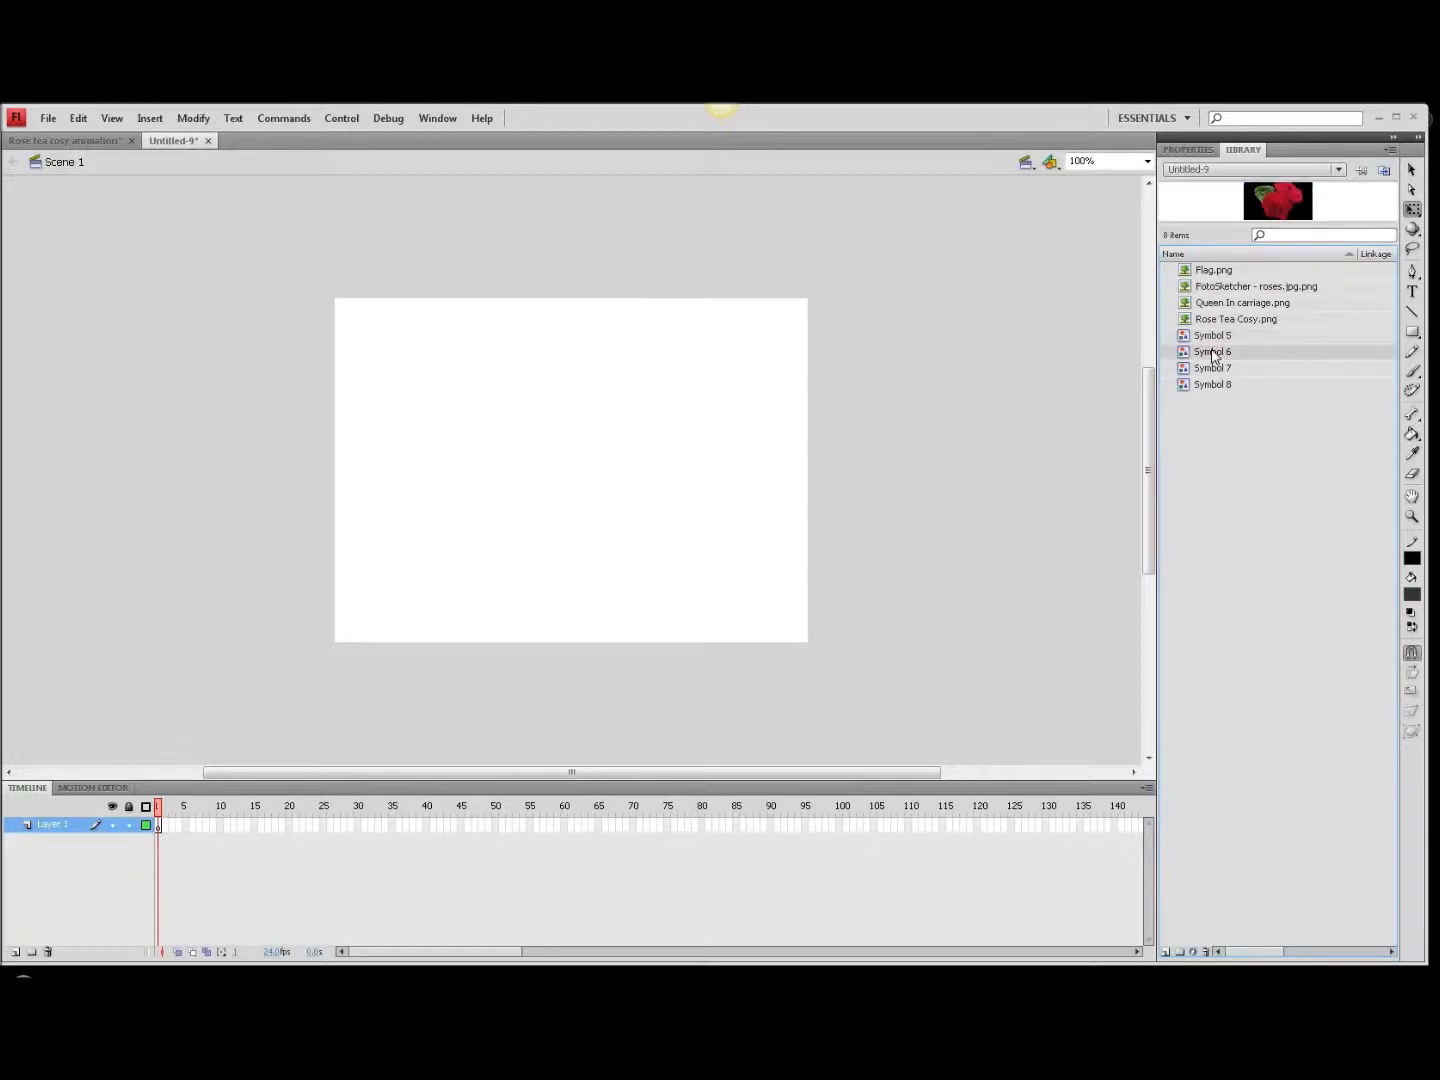
pyautogui.click(1228, 289)
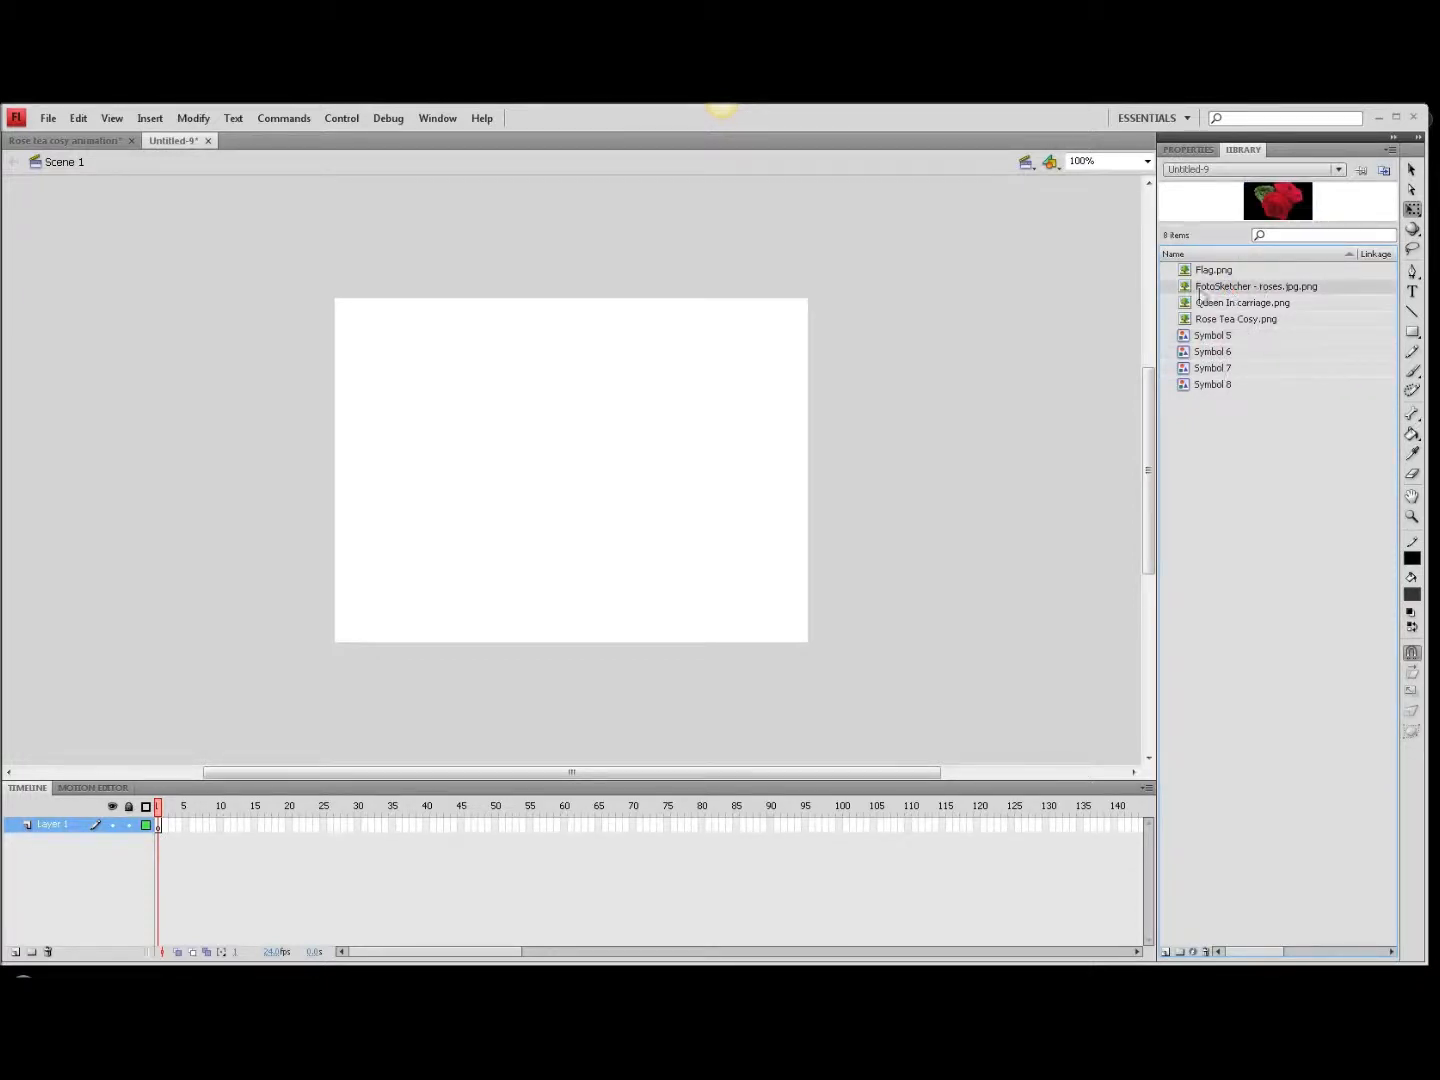
pyautogui.click(1216, 370)
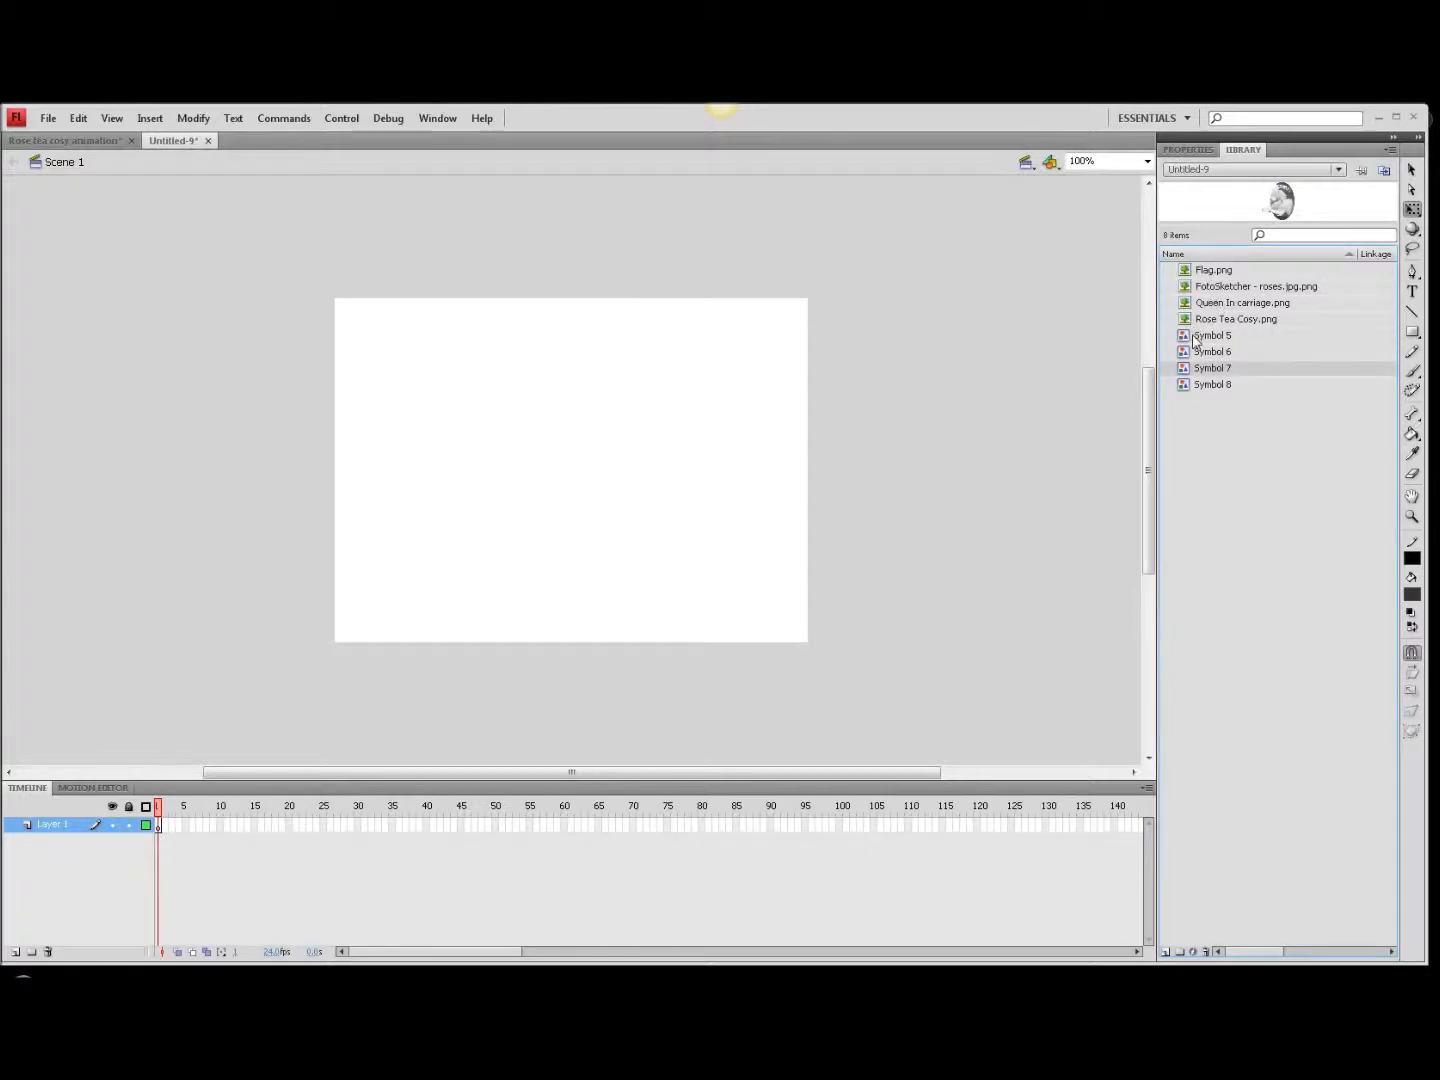
pyautogui.click(1195, 340)
pyautogui.moveTo(1274, 206); pyautogui.dragTo(674, 493)
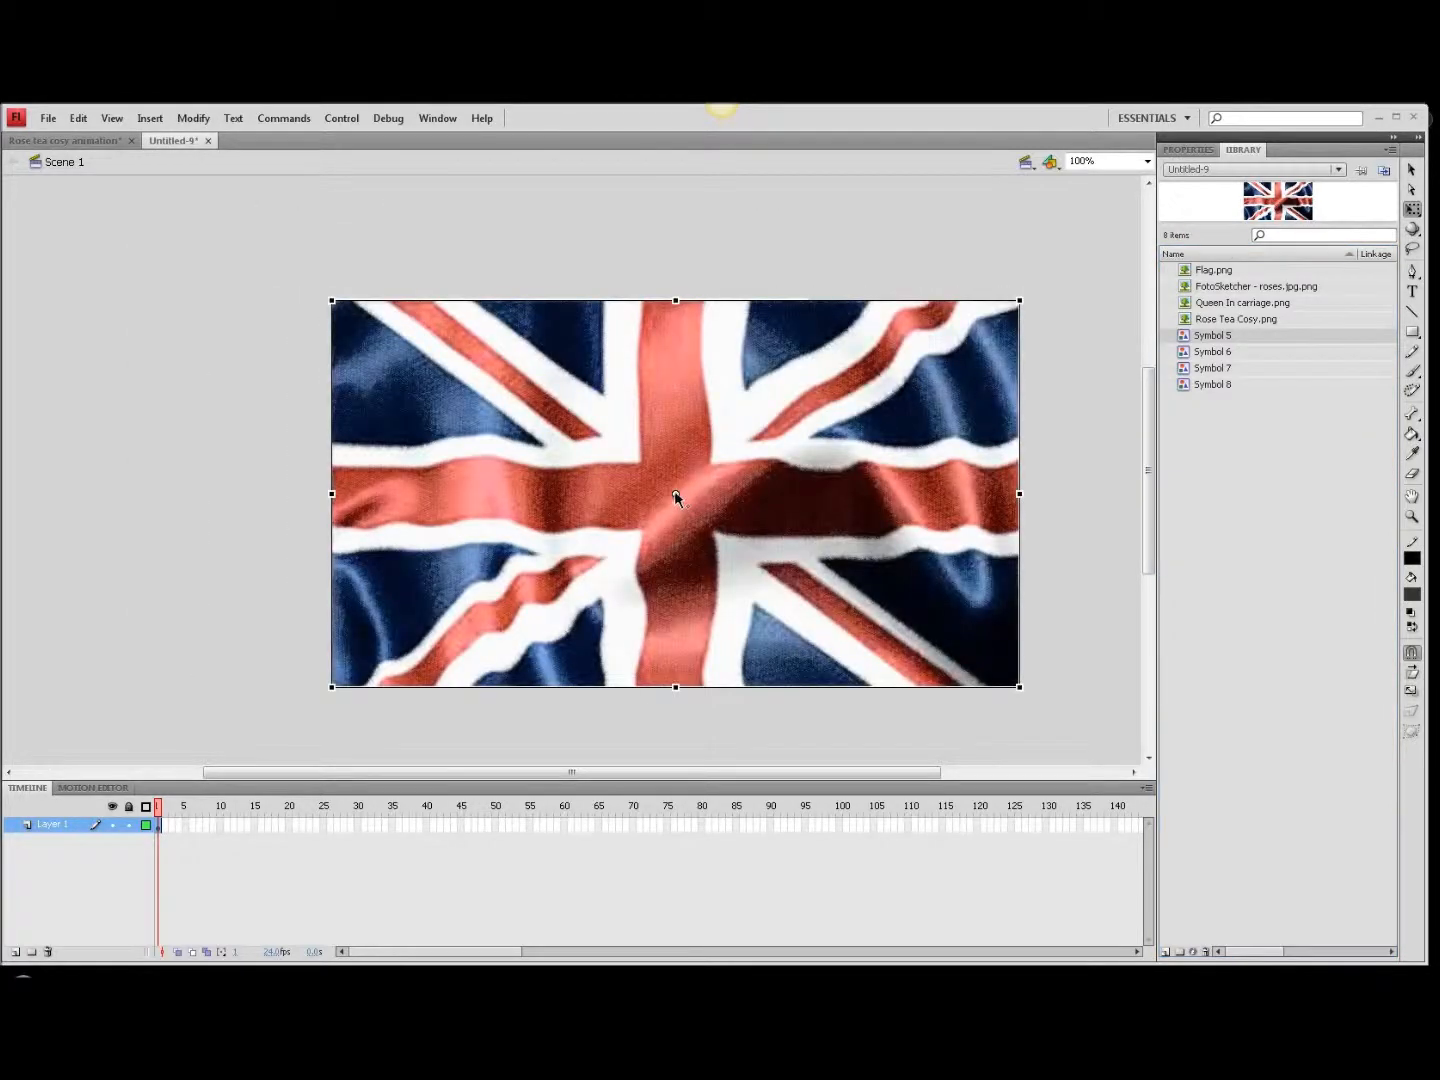
# - Scale the flag with Free Transform and reposition it so that it just covers the stage
pyautogui.click(194, 119)
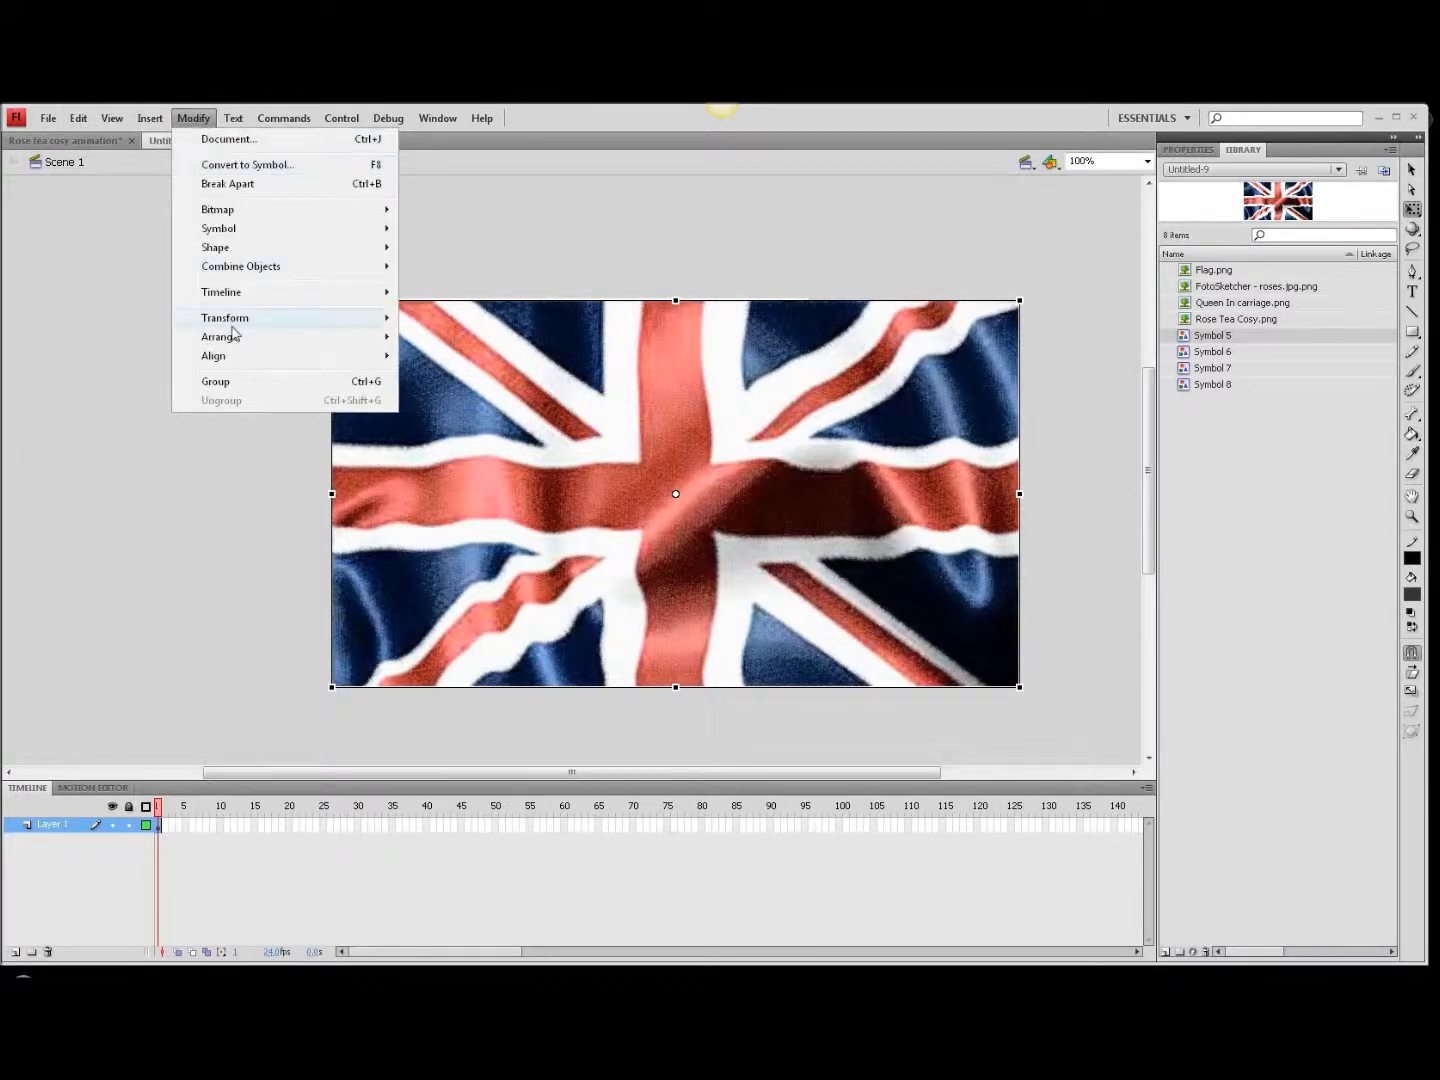
pyautogui.moveTo(228, 318)
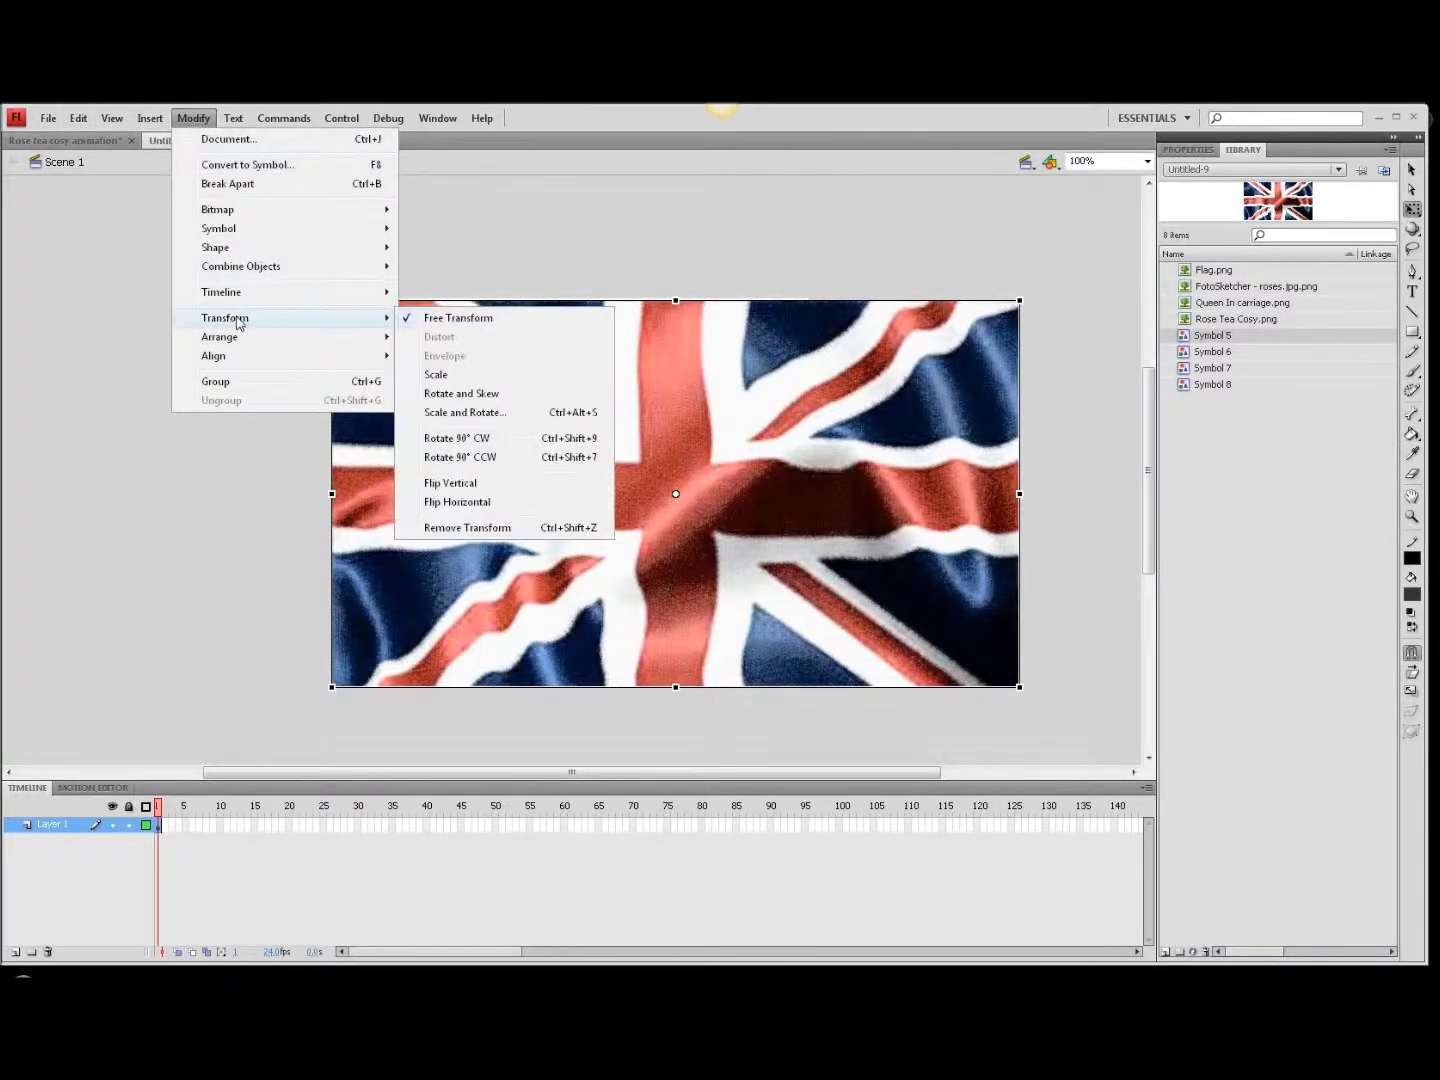
pyautogui.click(446, 322)
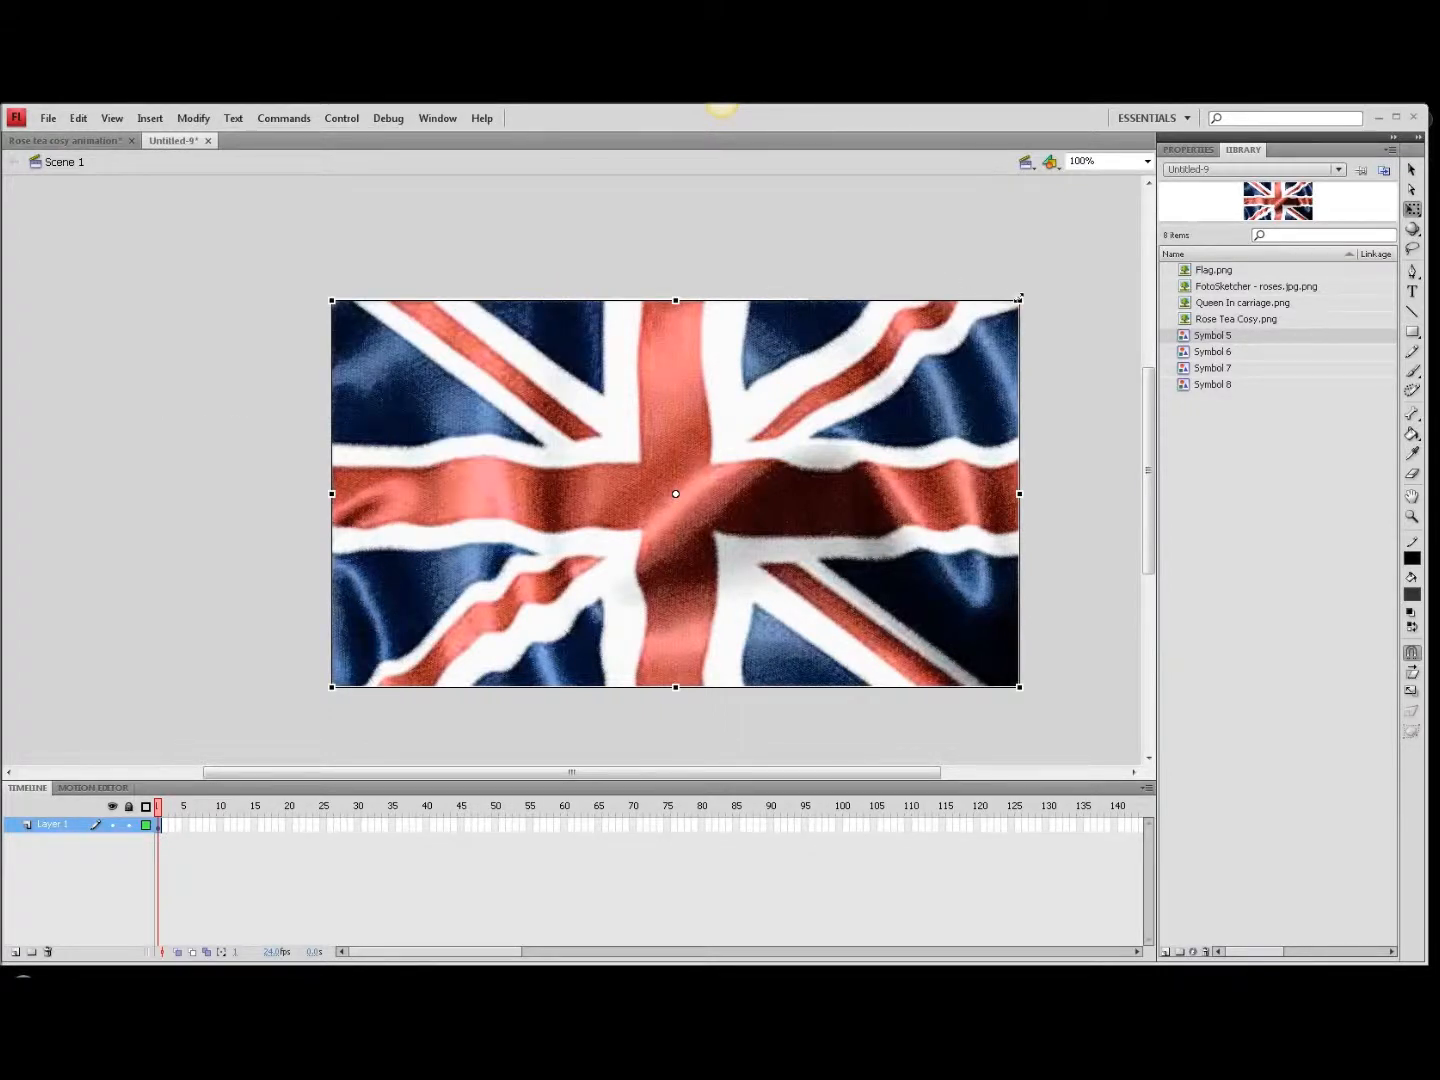
pyautogui.moveTo(1018, 298); pyautogui.dragTo(879, 319)
pyautogui.moveTo(740, 383); pyautogui.dragTo(574, 368)
pyautogui.moveTo(736, 474); pyautogui.dragTo(784, 472)
pyautogui.moveTo(578, 468); pyautogui.dragTo(611, 468)
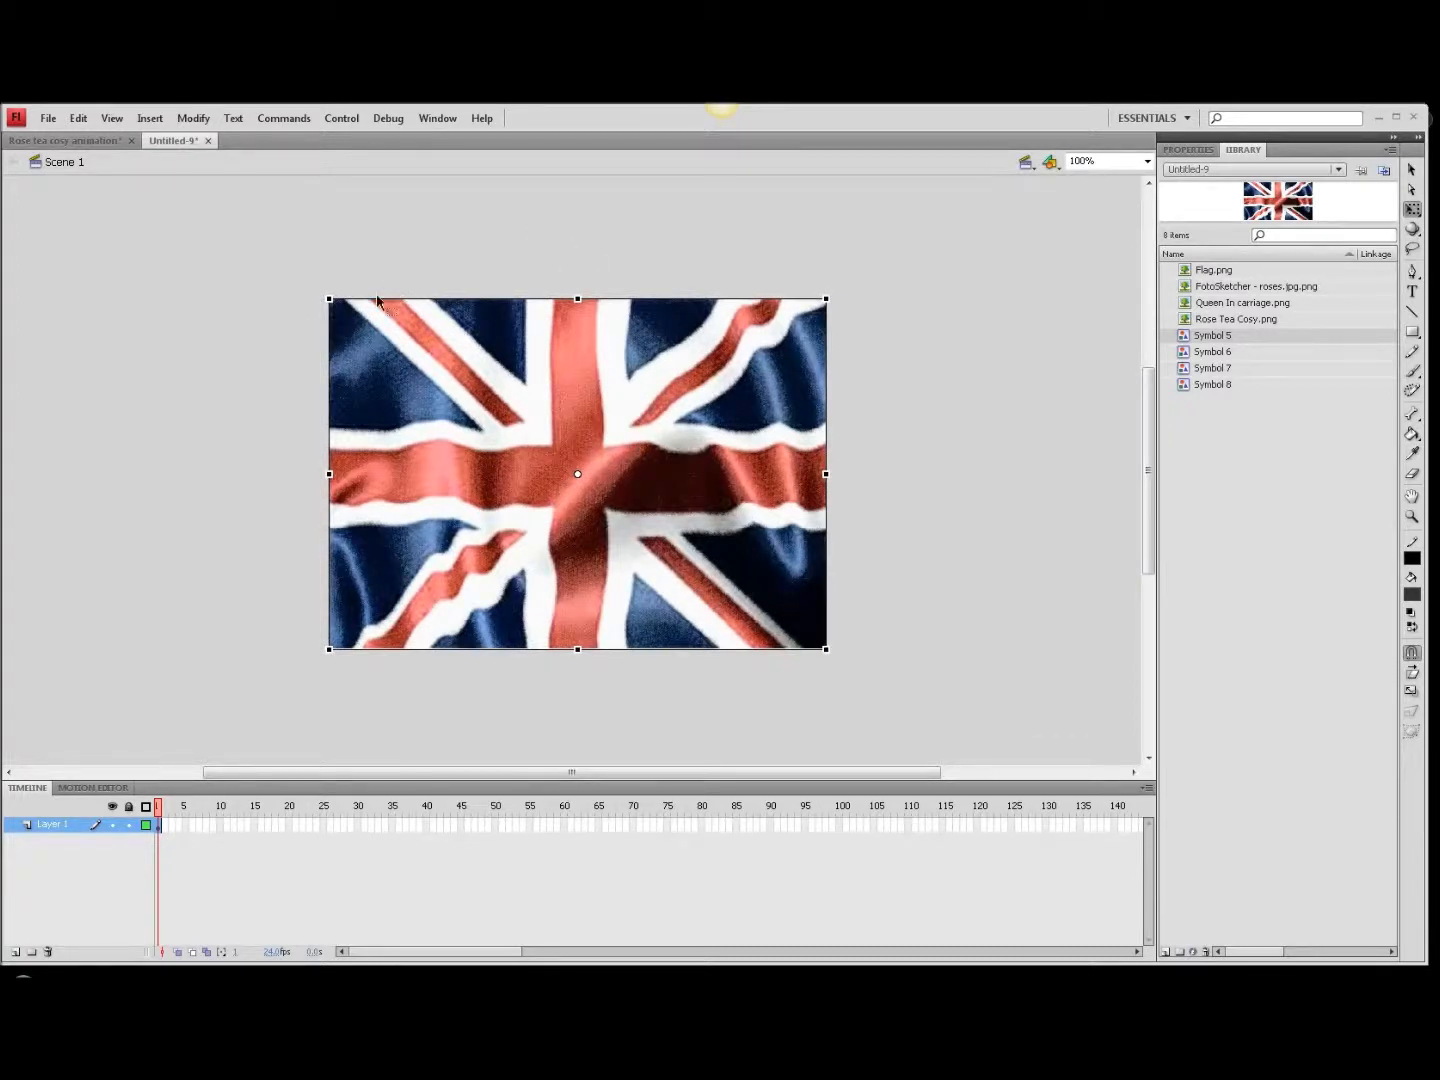
# - Rename the flag's layer Background and extend it to frame 60
pyautogui.doubleClick(53, 826)
pyautogui.write('Background')
pyautogui.press('Return')
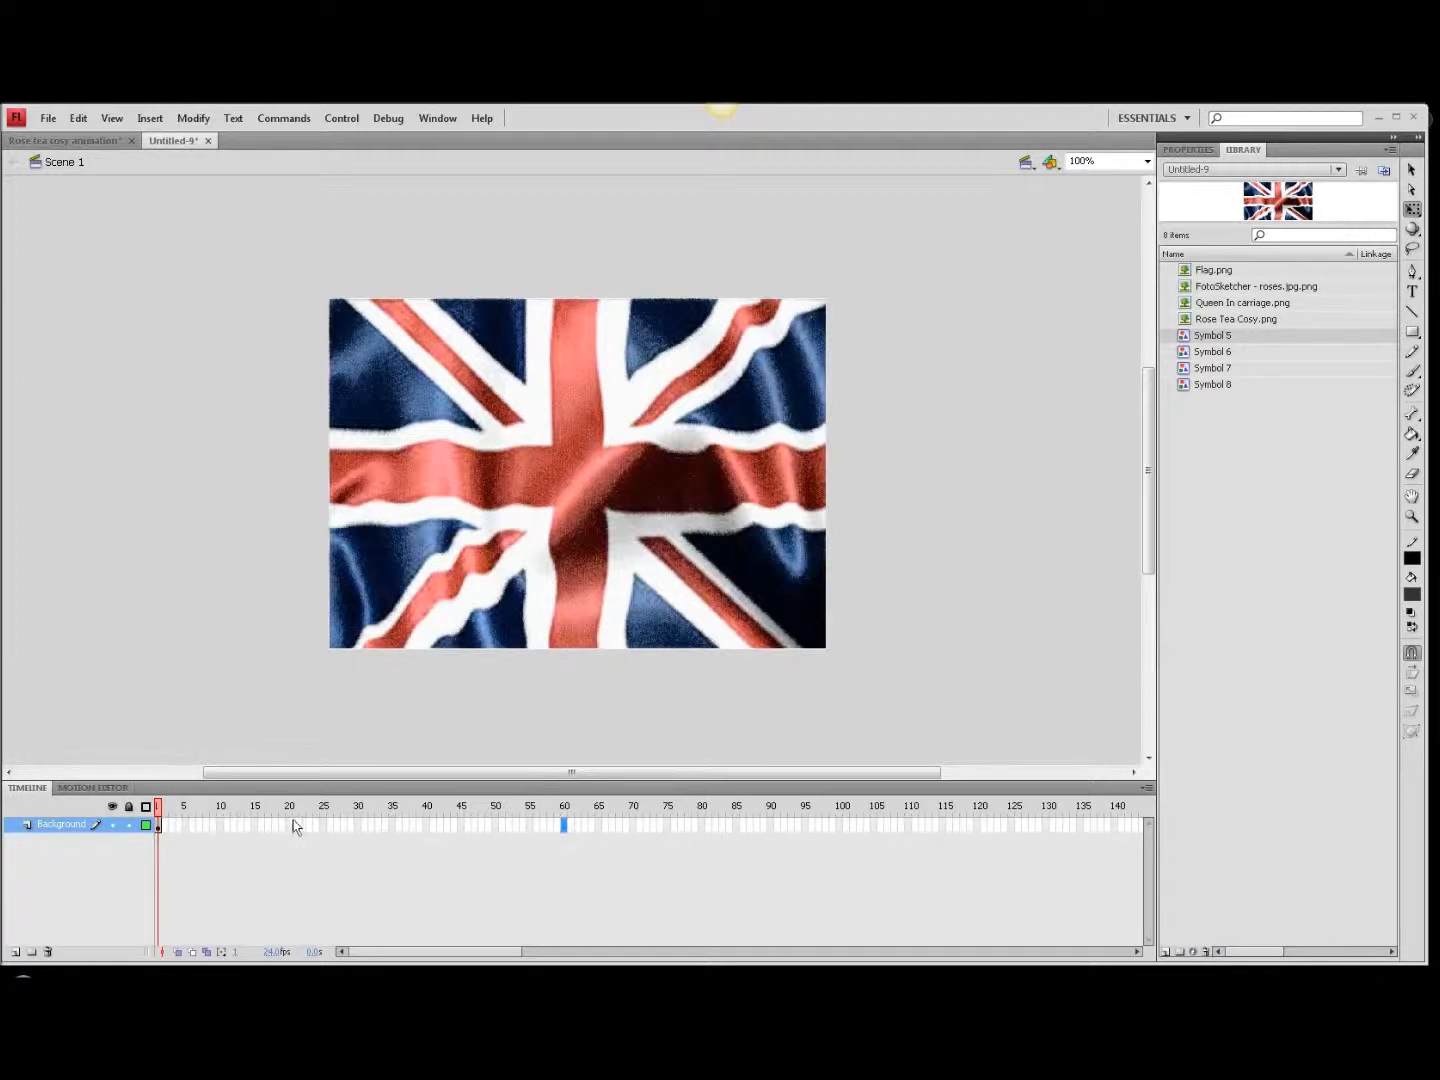
pyautogui.rightClick(563, 824)
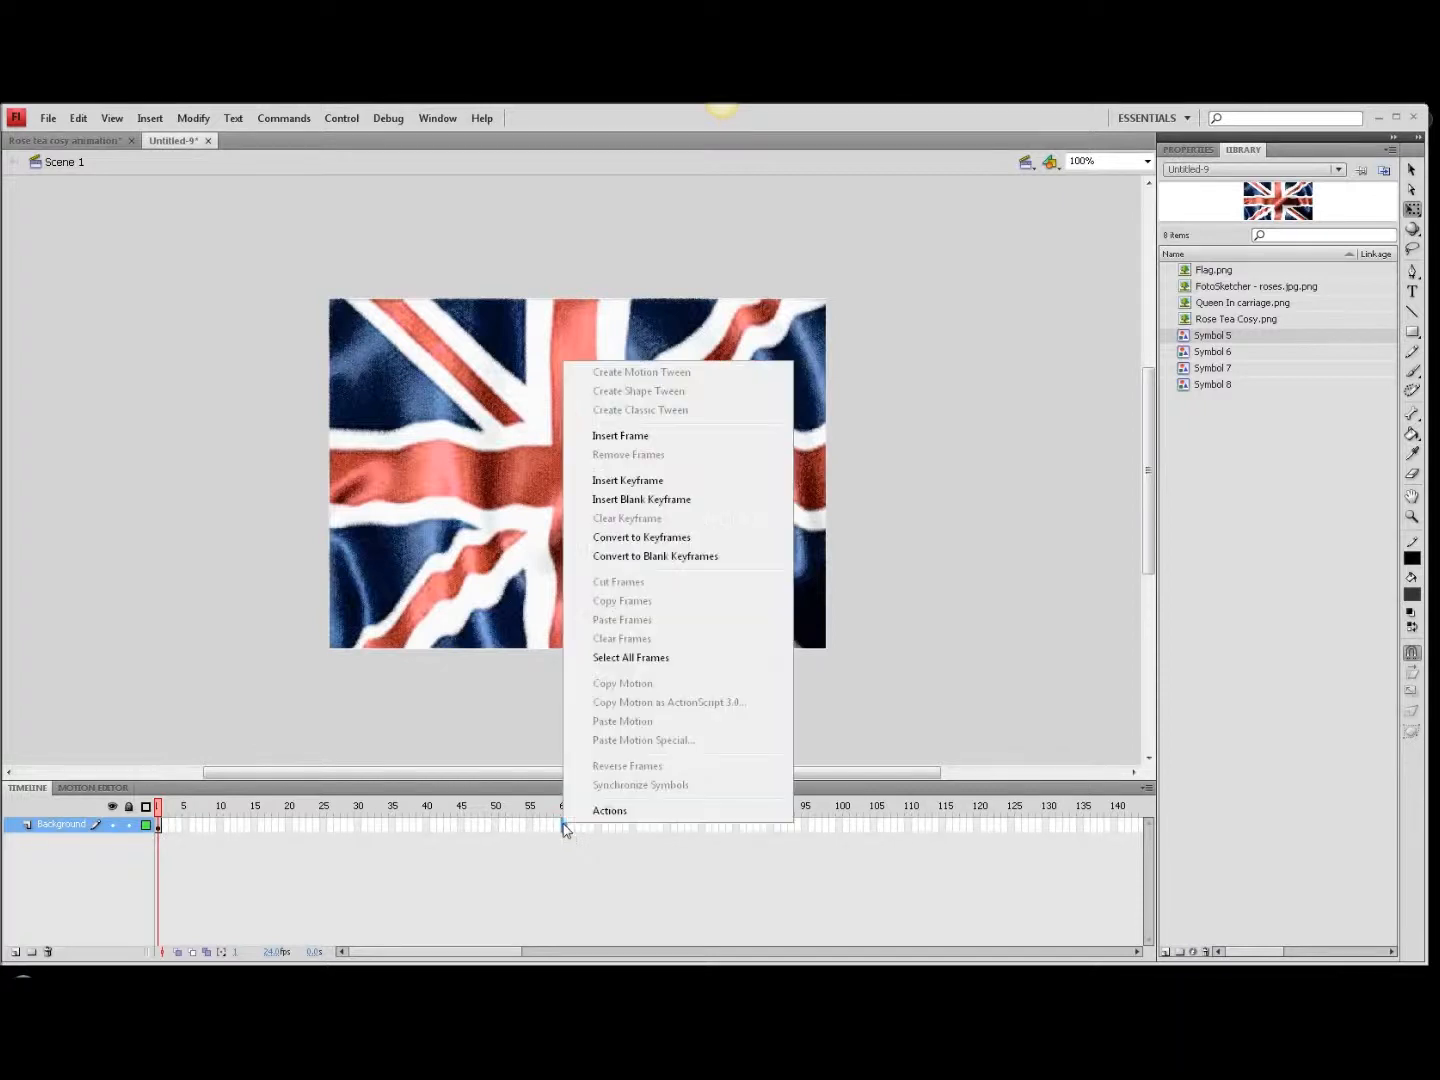
pyautogui.click(620, 436)
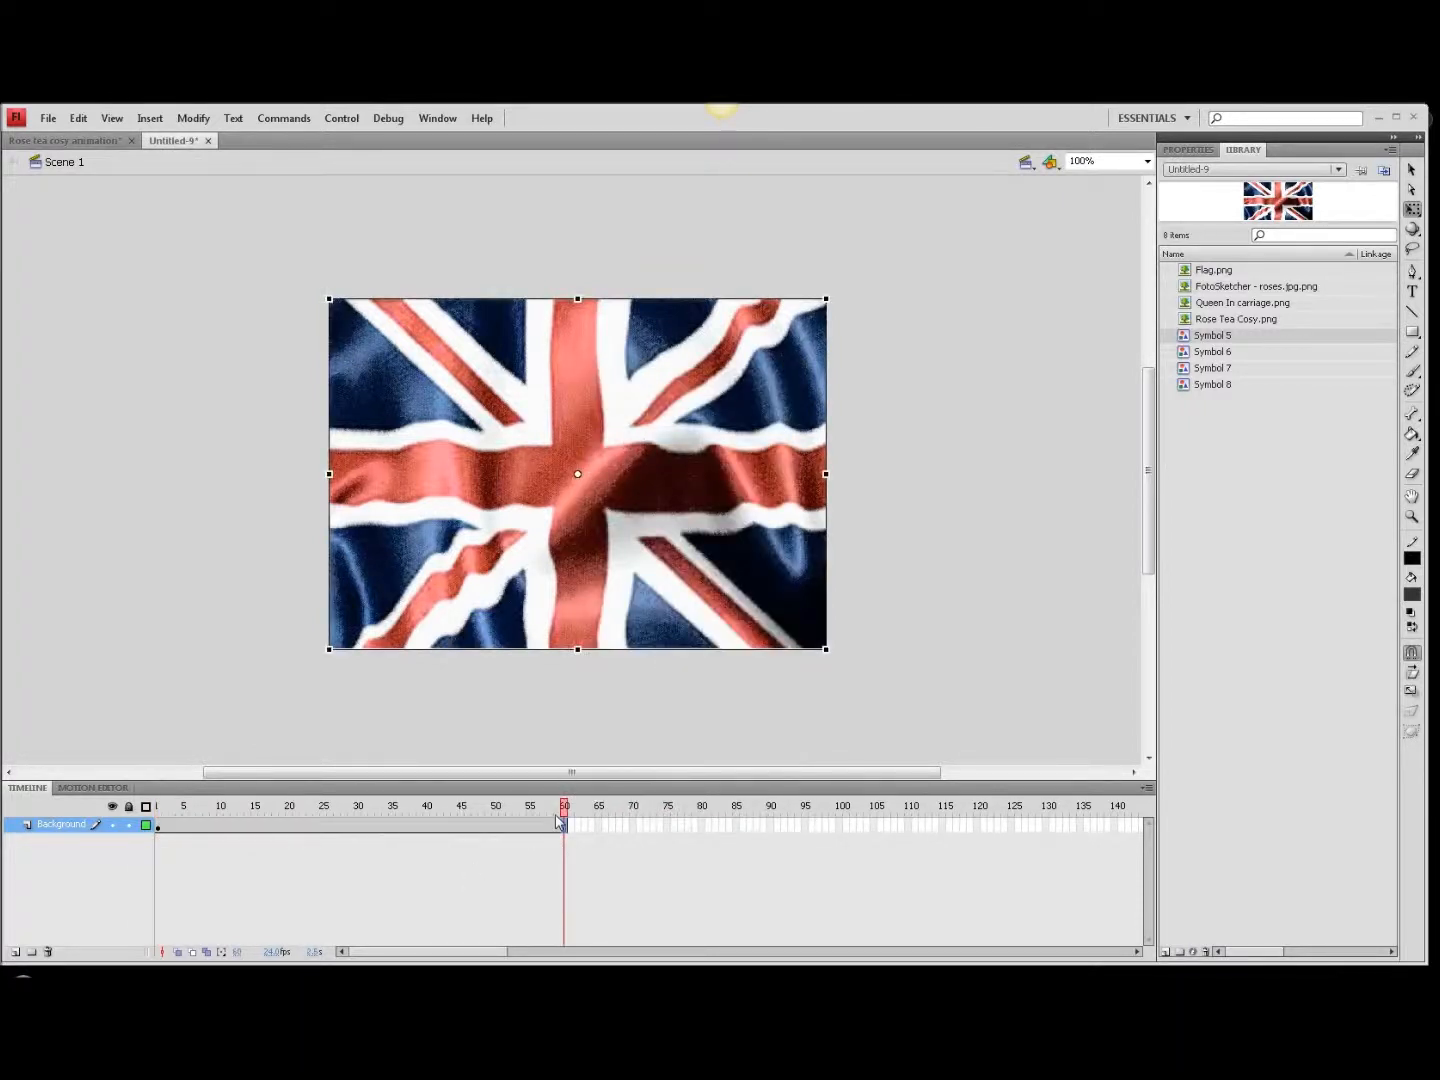
# - Return to frame 1 and add a new layer named Queenie above Background
pyautogui.moveTo(563, 810); pyautogui.dragTo(47, 956)
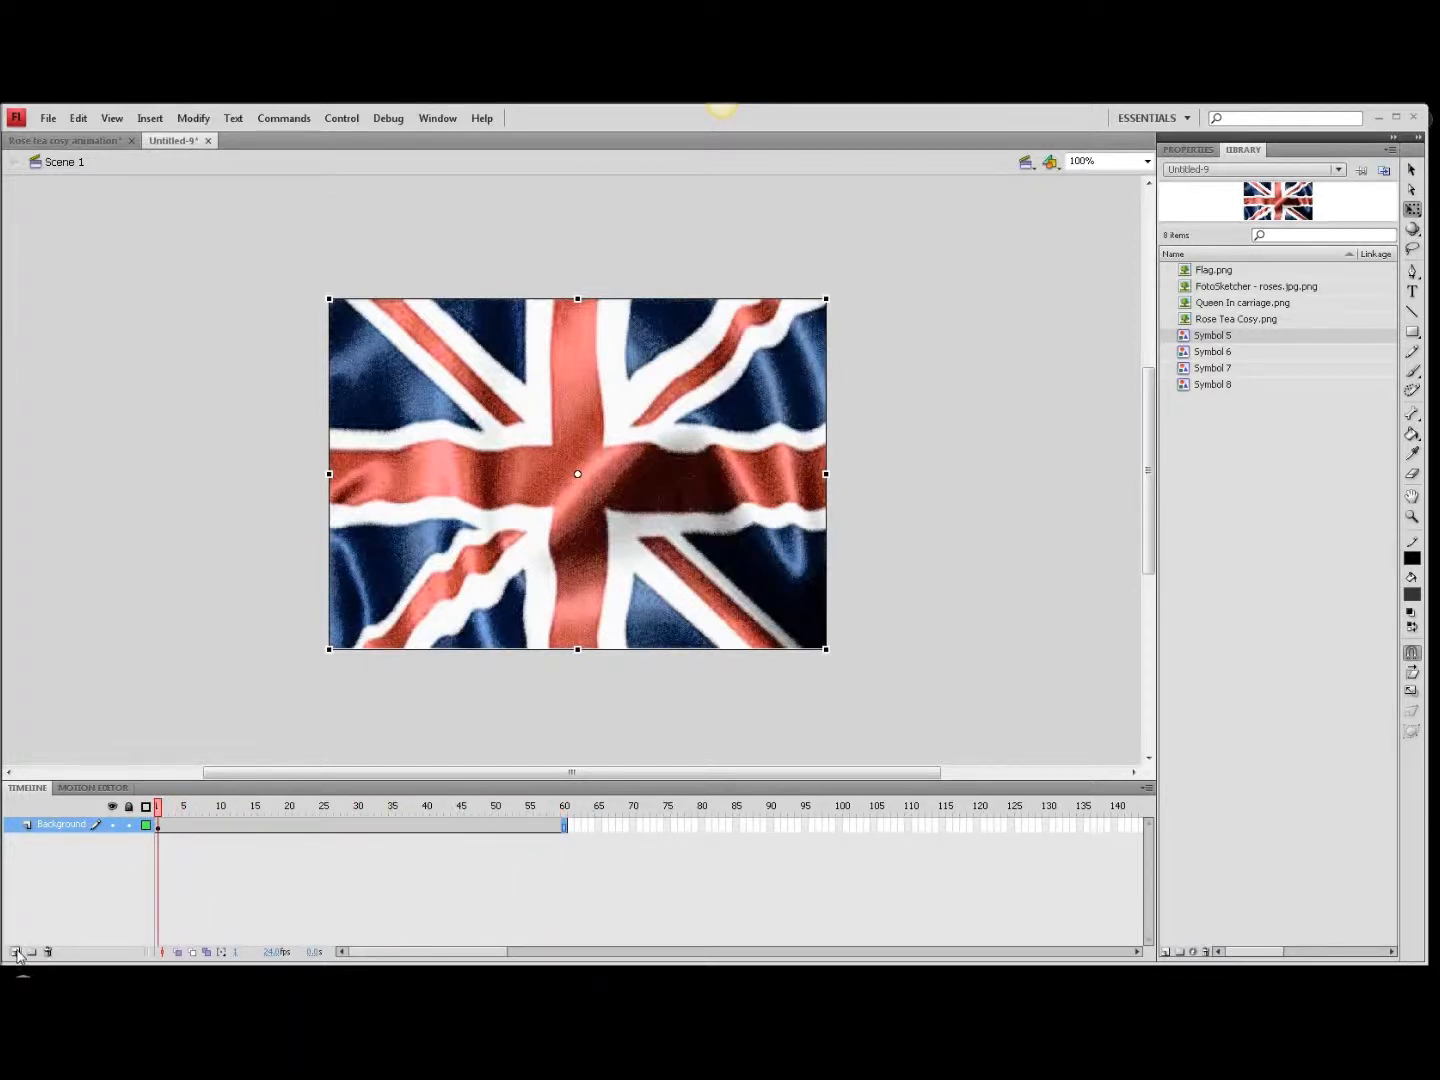
pyautogui.click(15, 952)
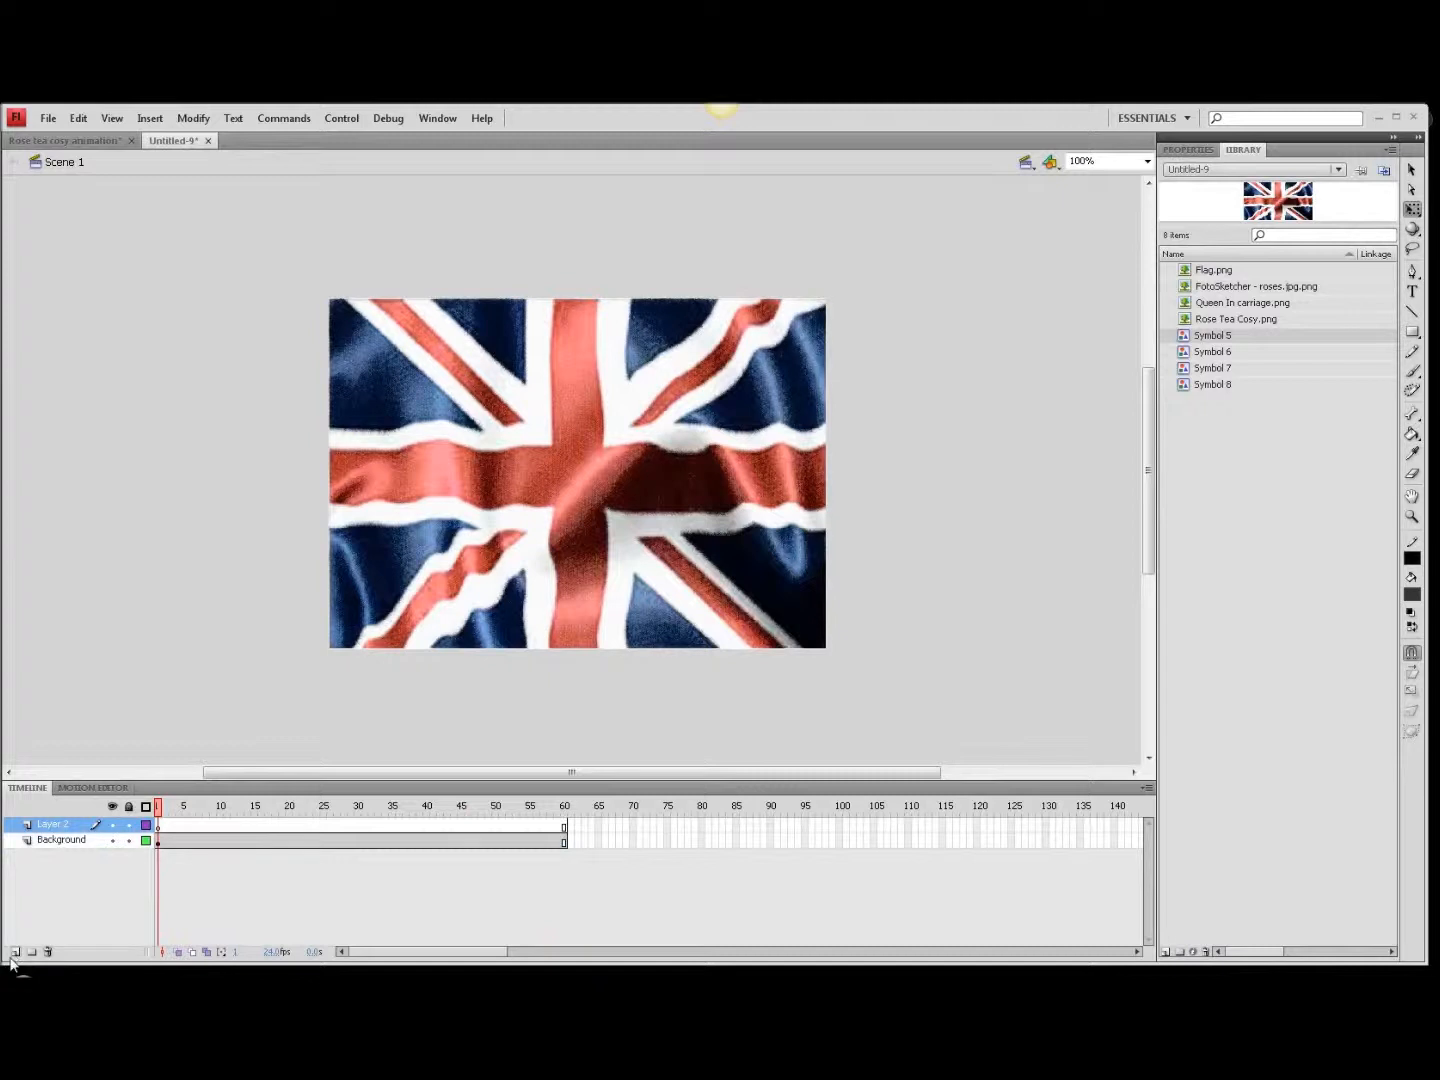
pyautogui.doubleClick(53, 826)
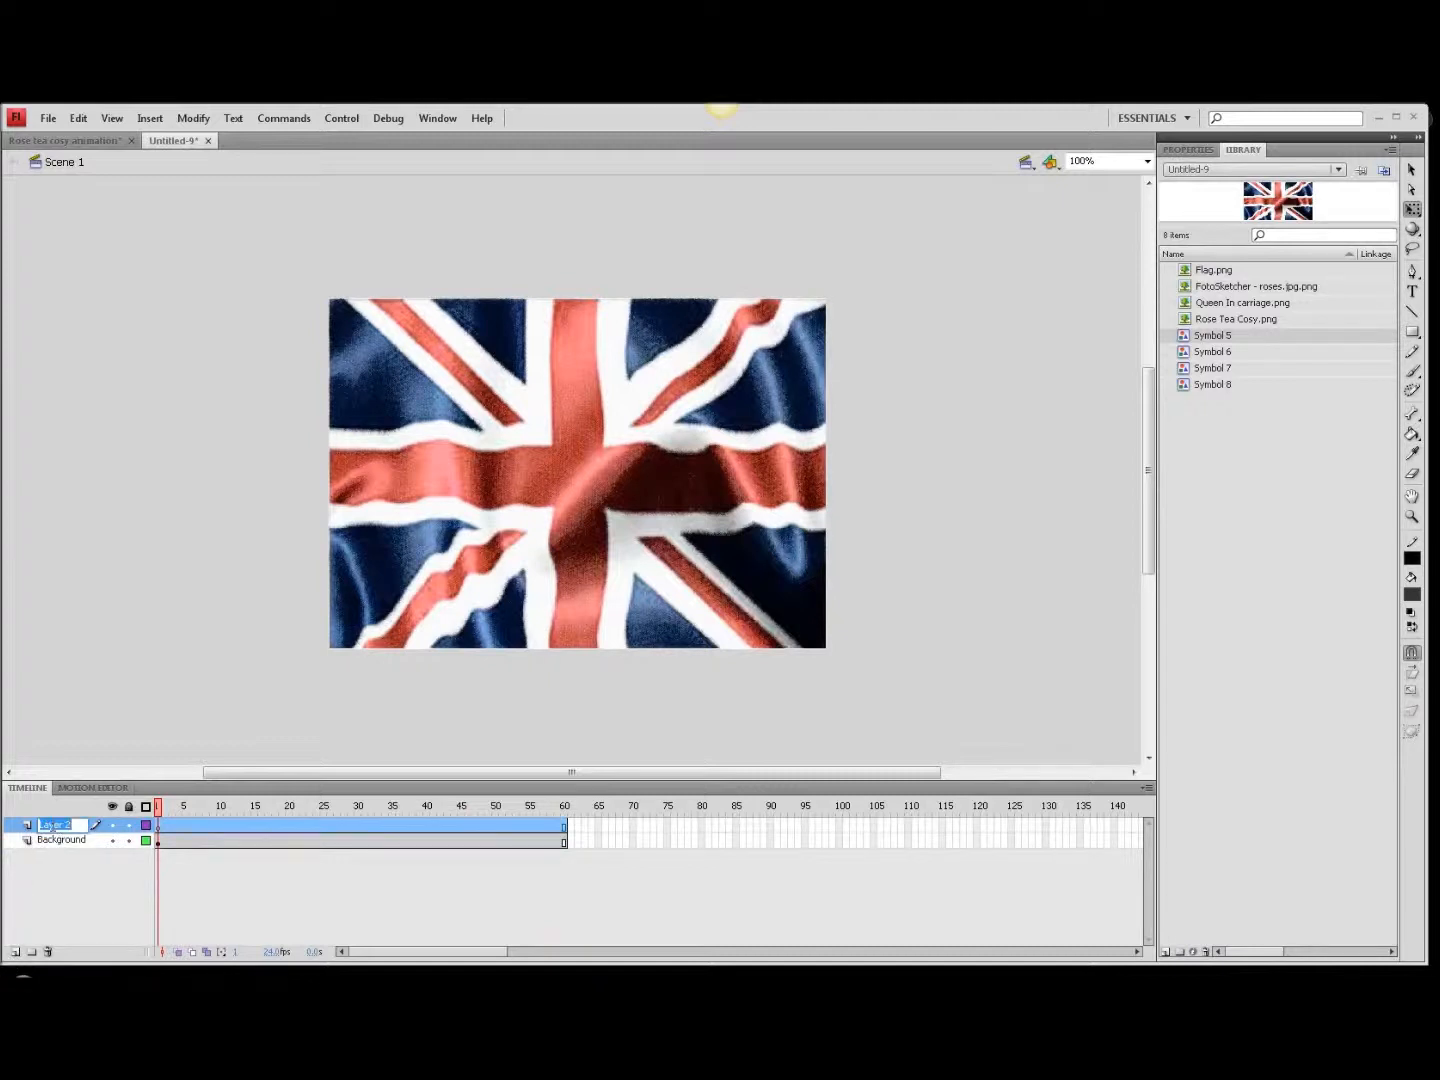
pyautogui.write('Queenie')
pyautogui.press('Return')
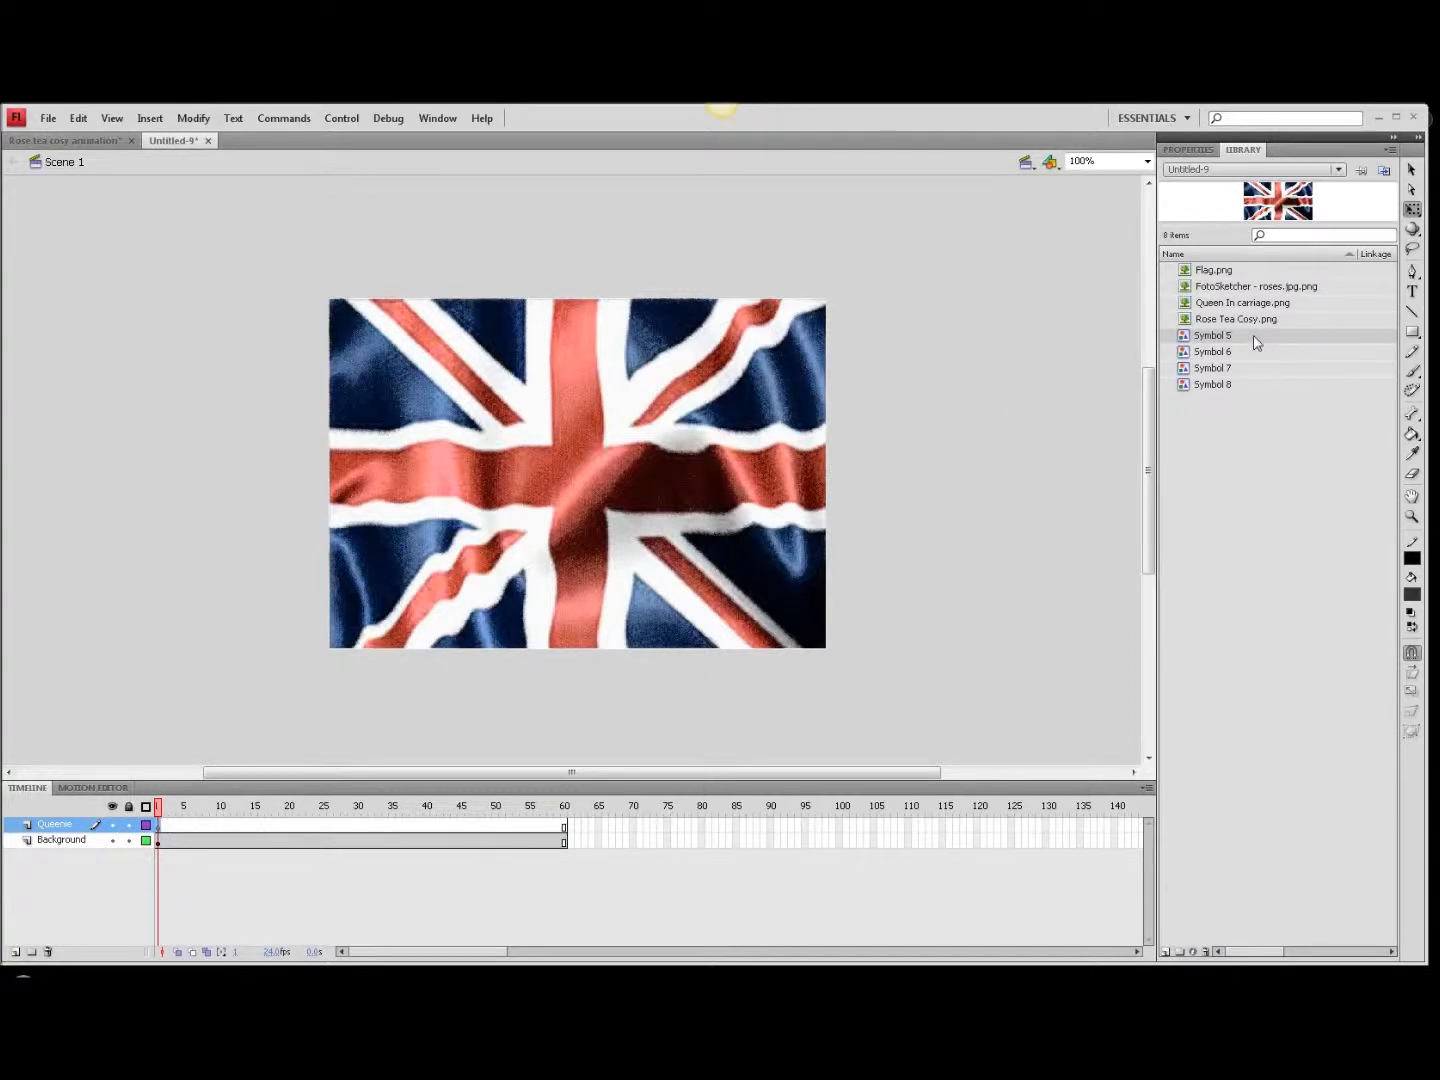
# - Place Symbol 7, the Queen portrait, over the right part of the flag on the Queenie layer and create a motion tween
pyautogui.click(1220, 368)
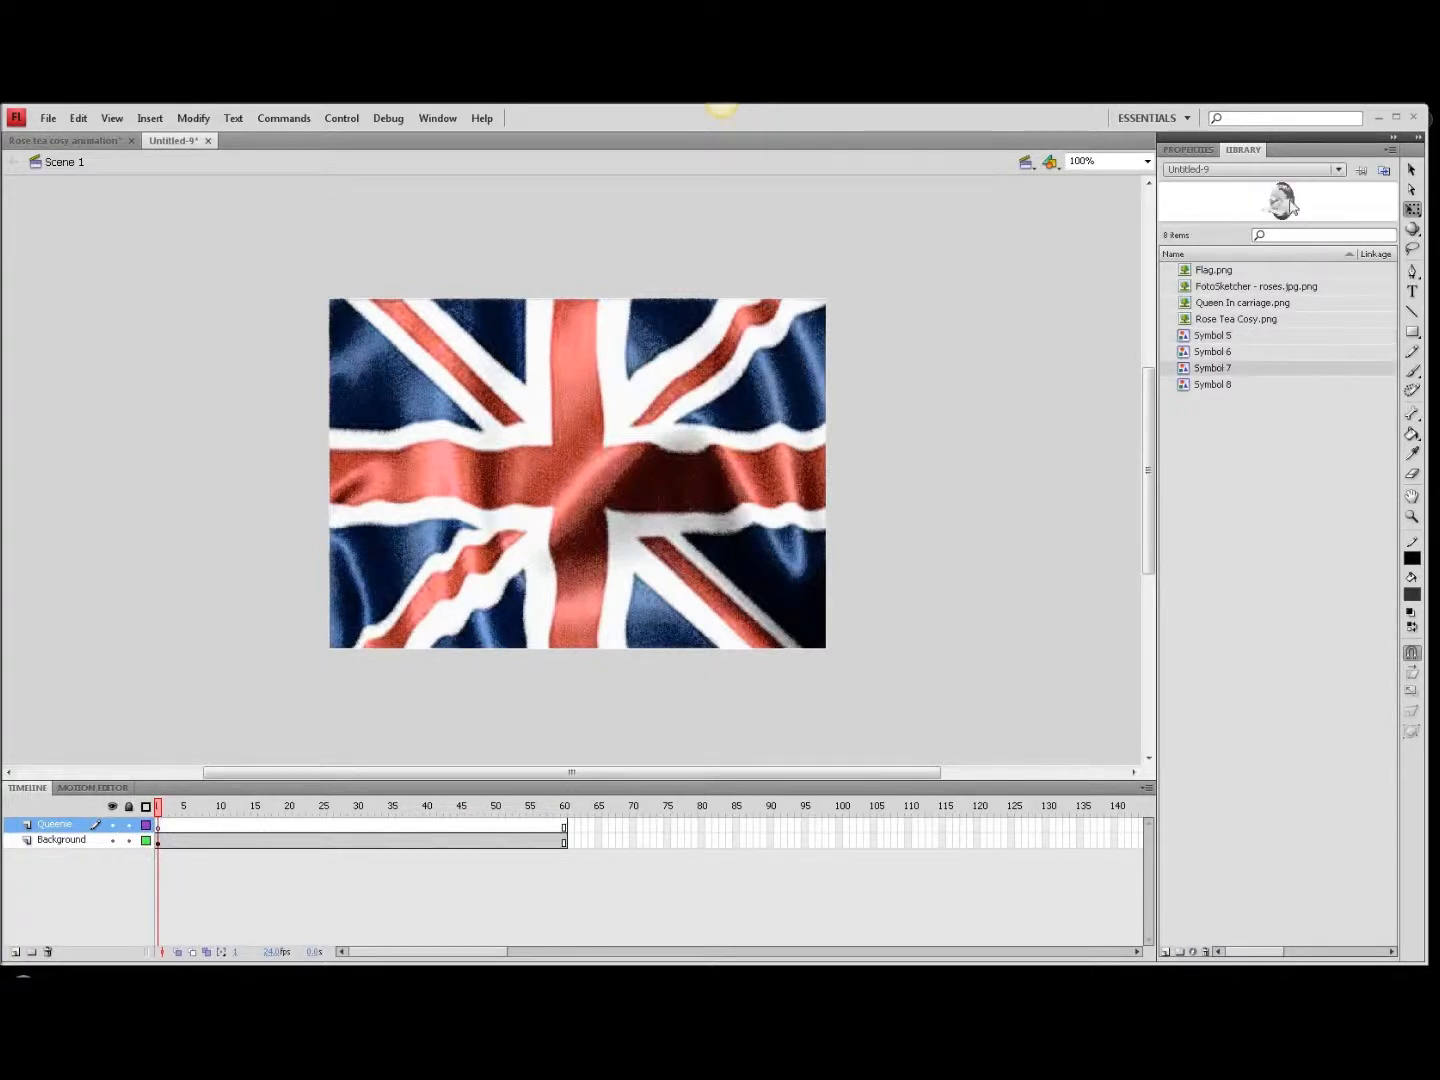
pyautogui.moveTo(1281, 200); pyautogui.dragTo(770, 491)
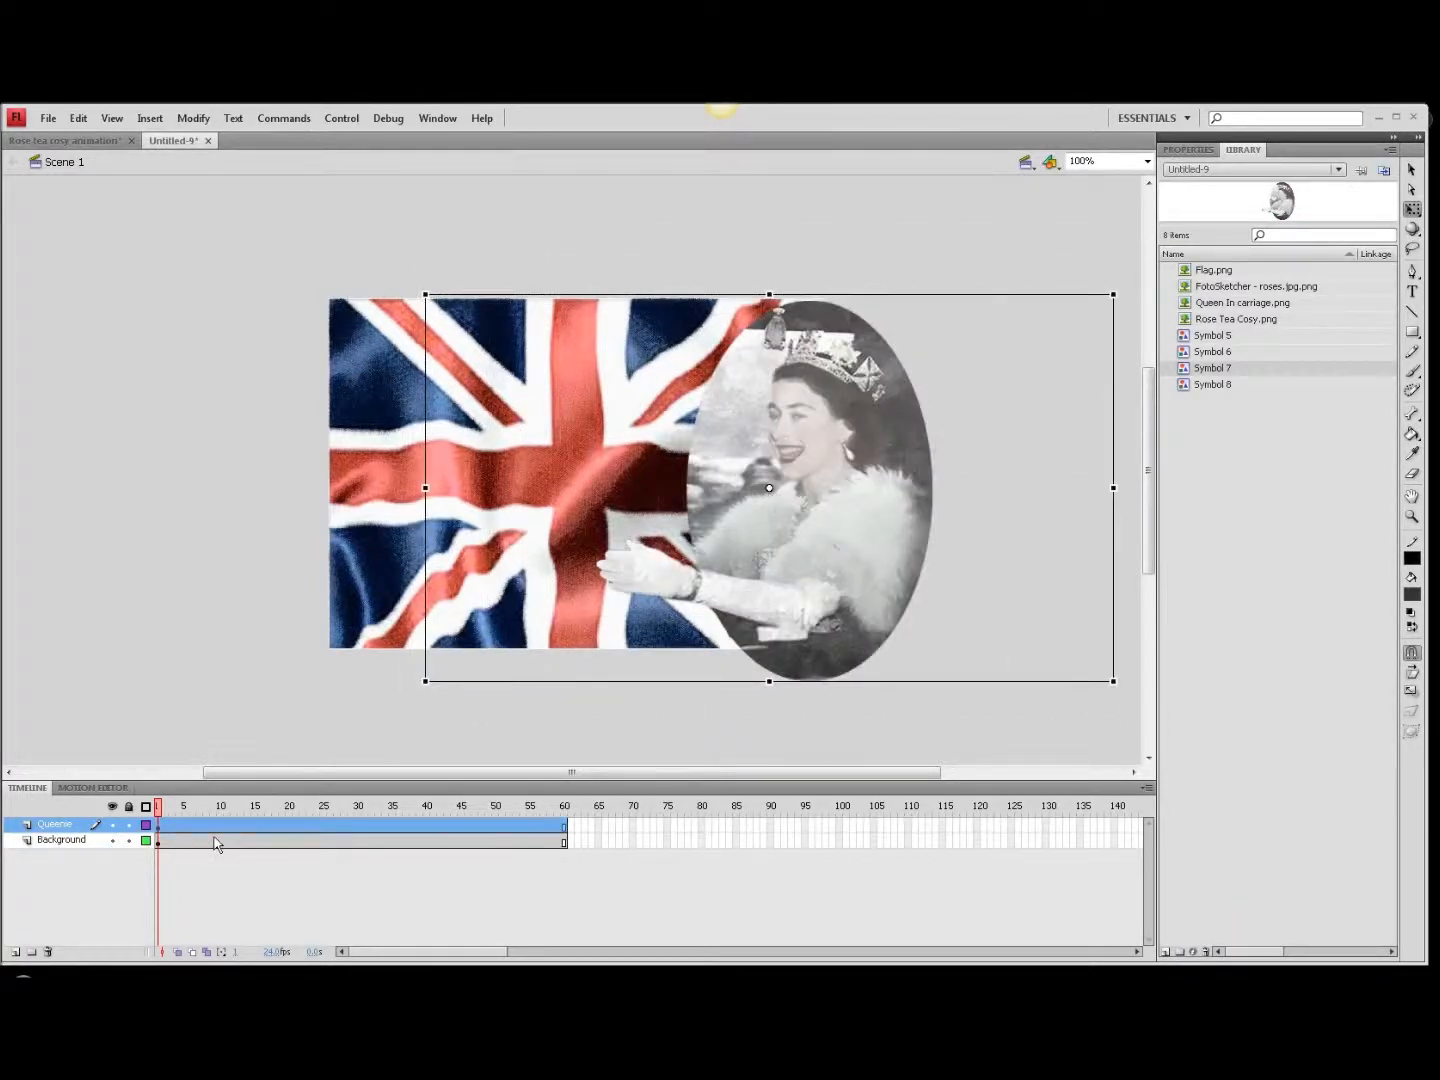
pyautogui.rightClick(159, 830)
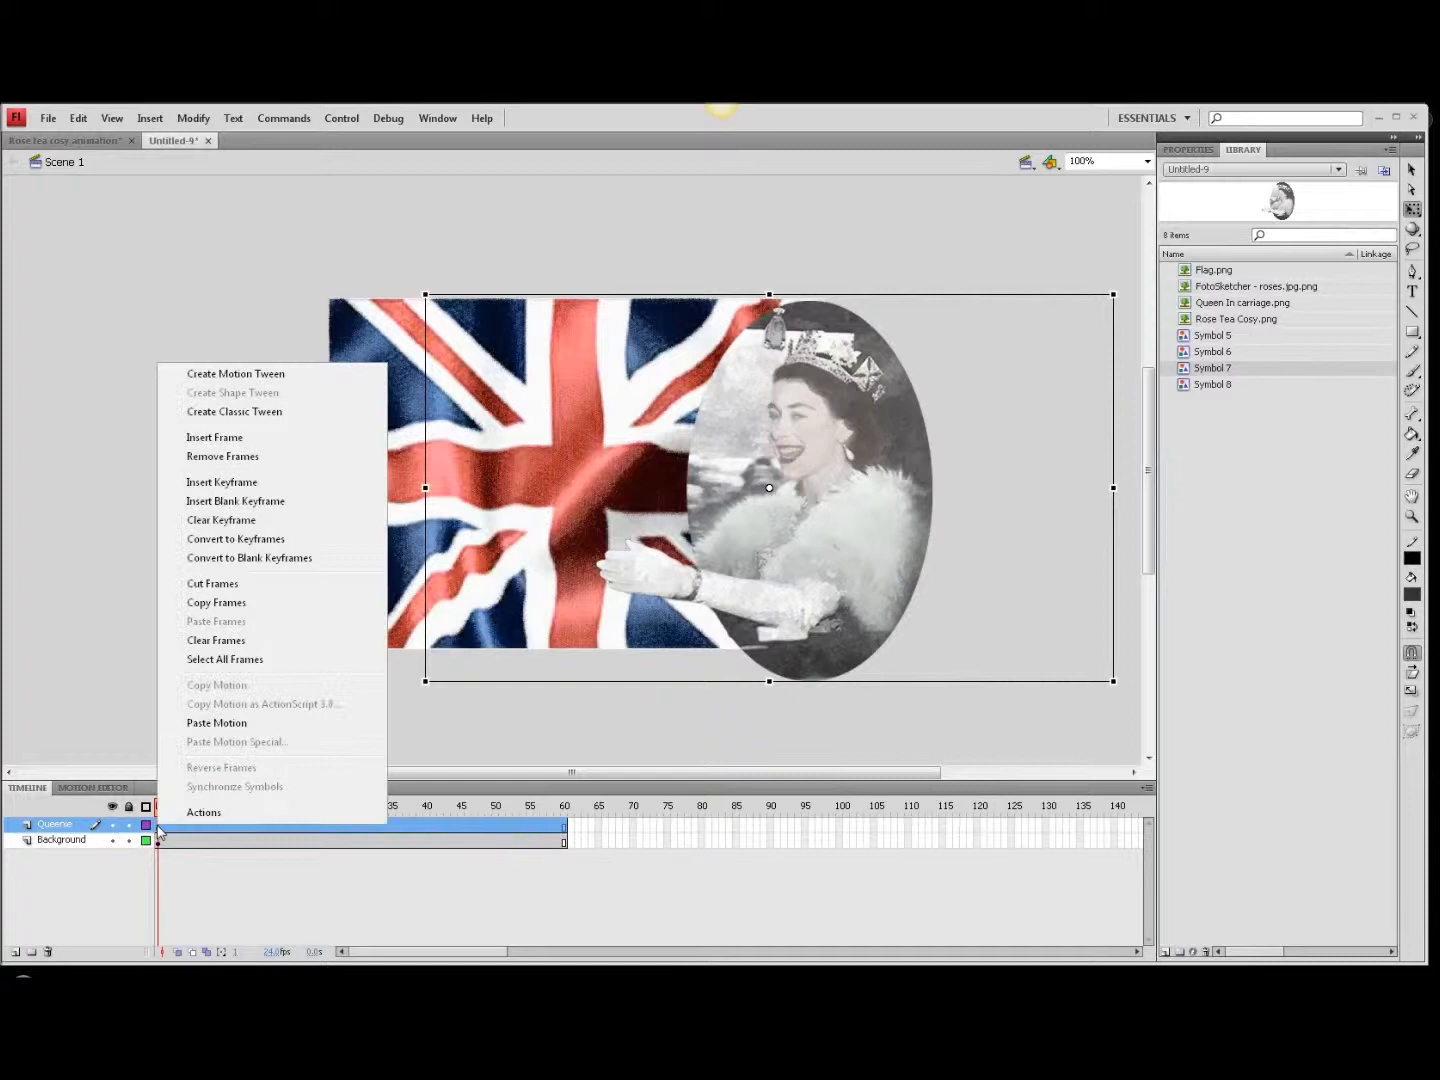
pyautogui.click(231, 377)
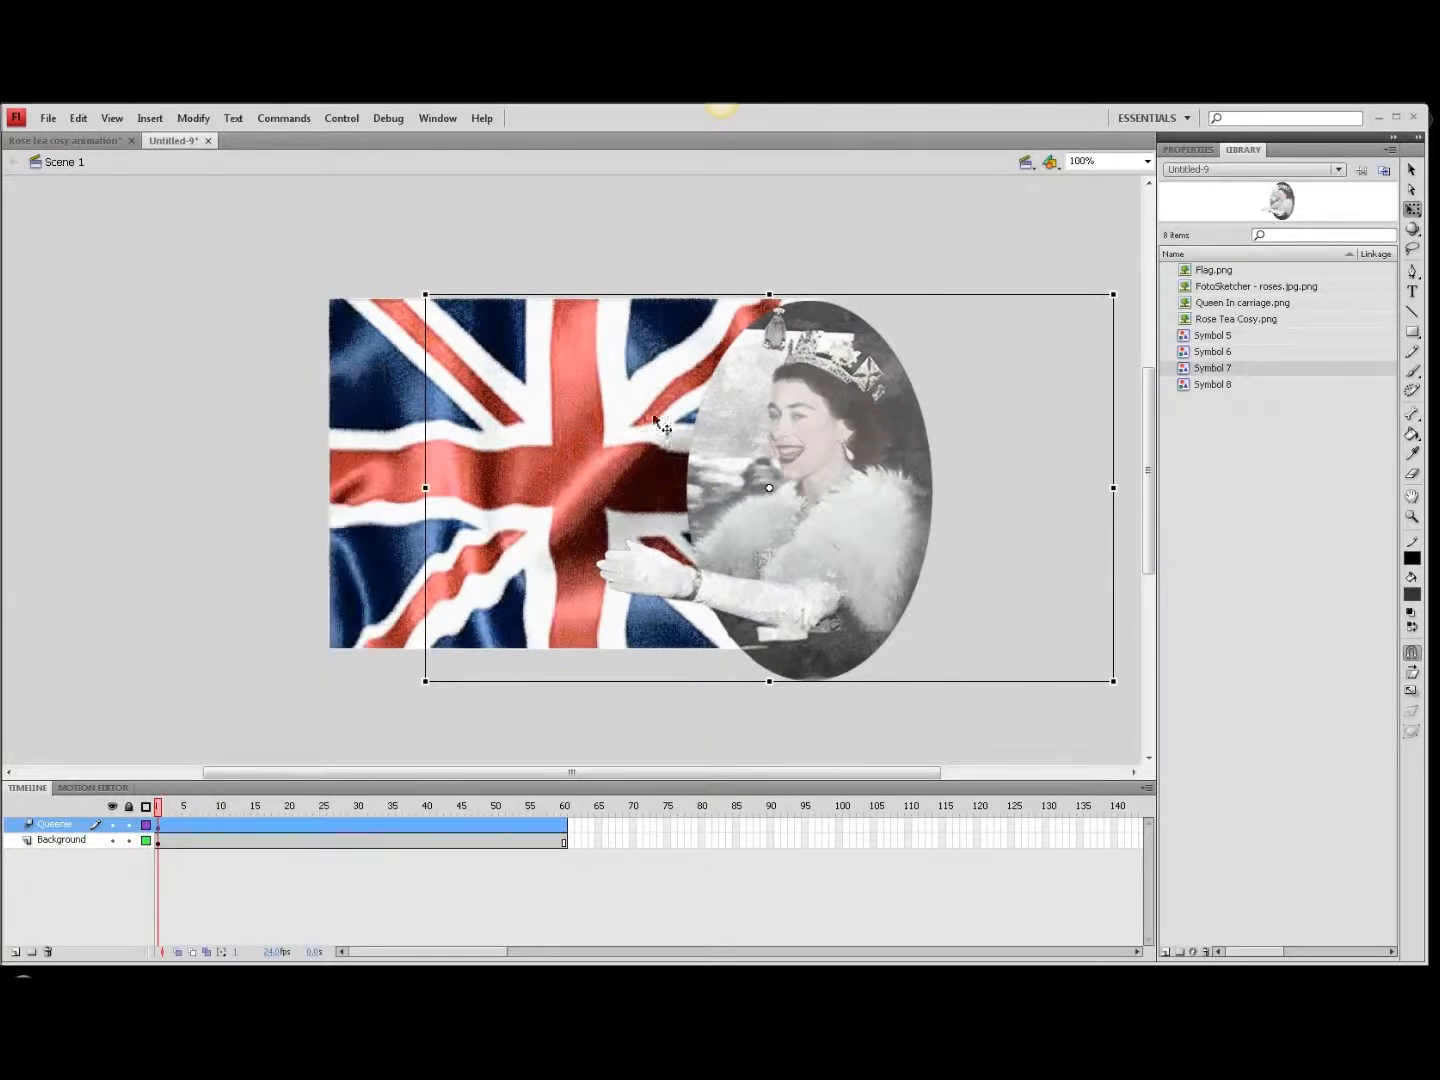
# - At frame 60, move the Queen portrait to the flag's left side, shrink it proportionally and play the animation
pyautogui.moveTo(157, 808); pyautogui.dragTo(565, 812)
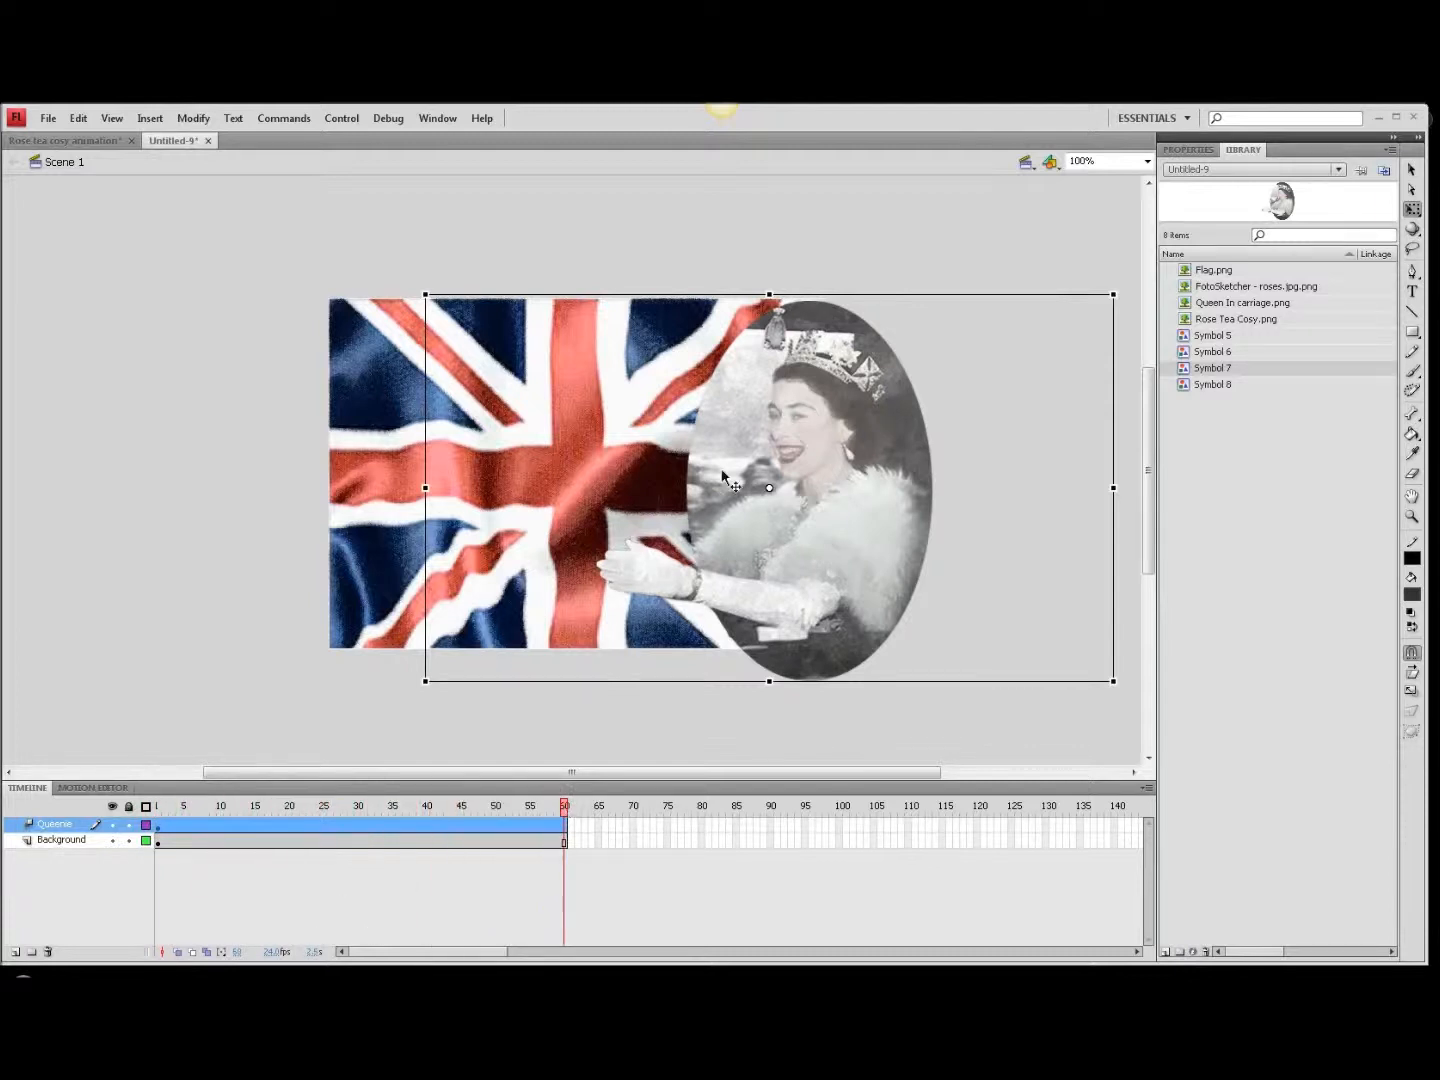
pyautogui.moveTo(783, 505); pyautogui.dragTo(427, 510)
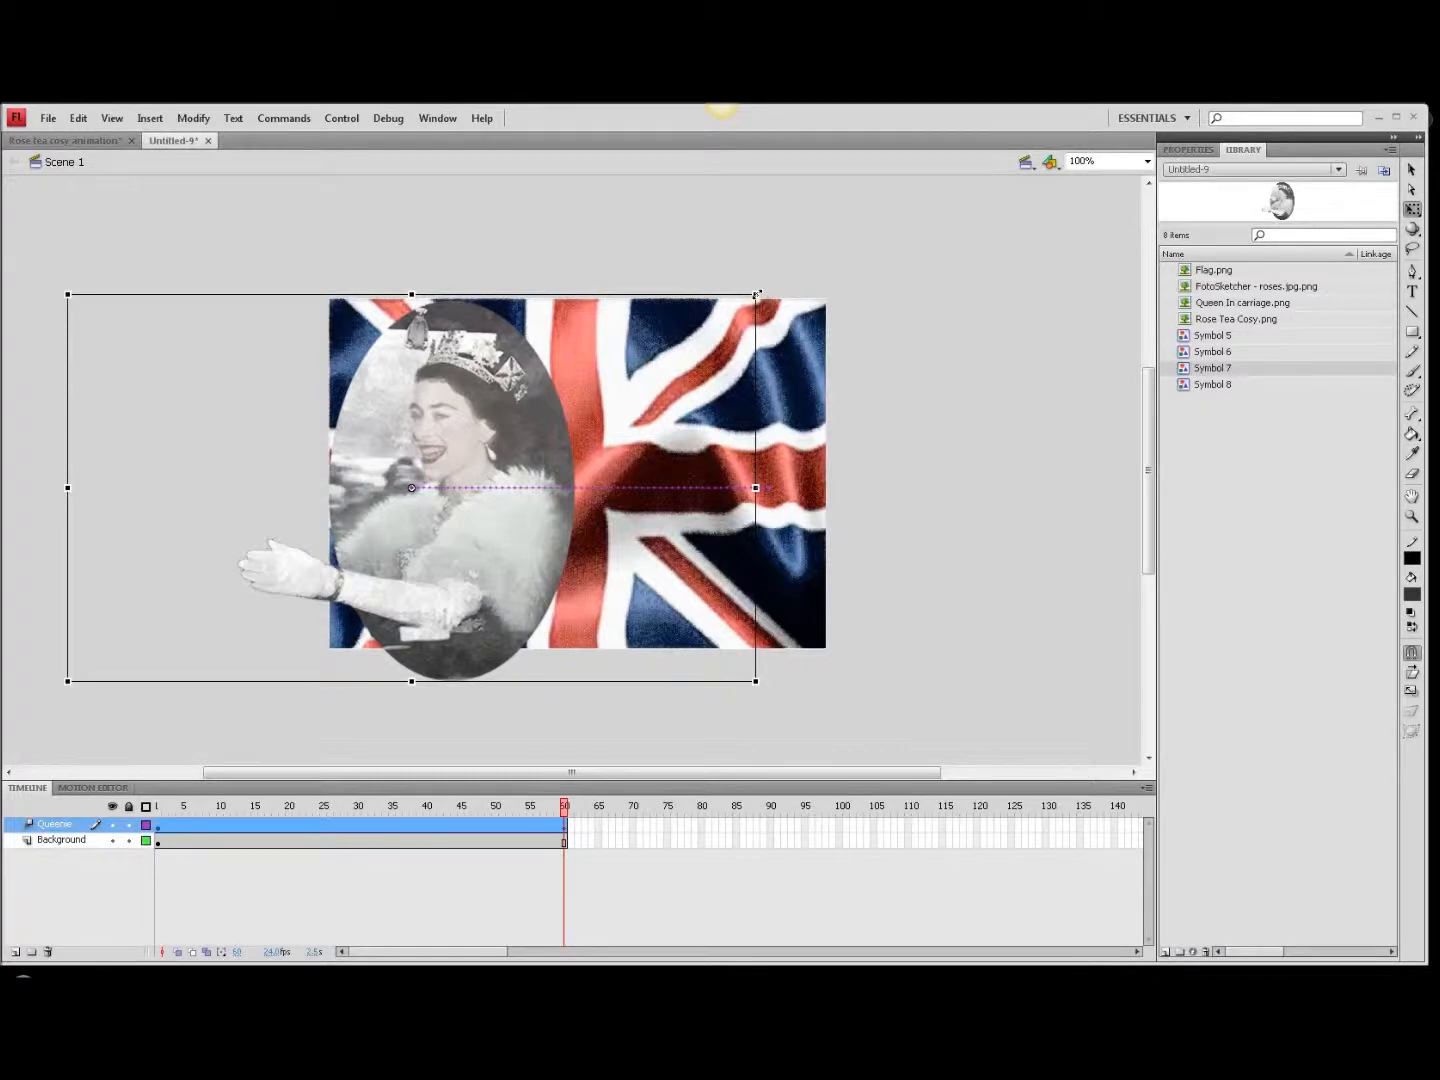
pyautogui.moveTo(757, 294); pyautogui.dragTo(617, 352)
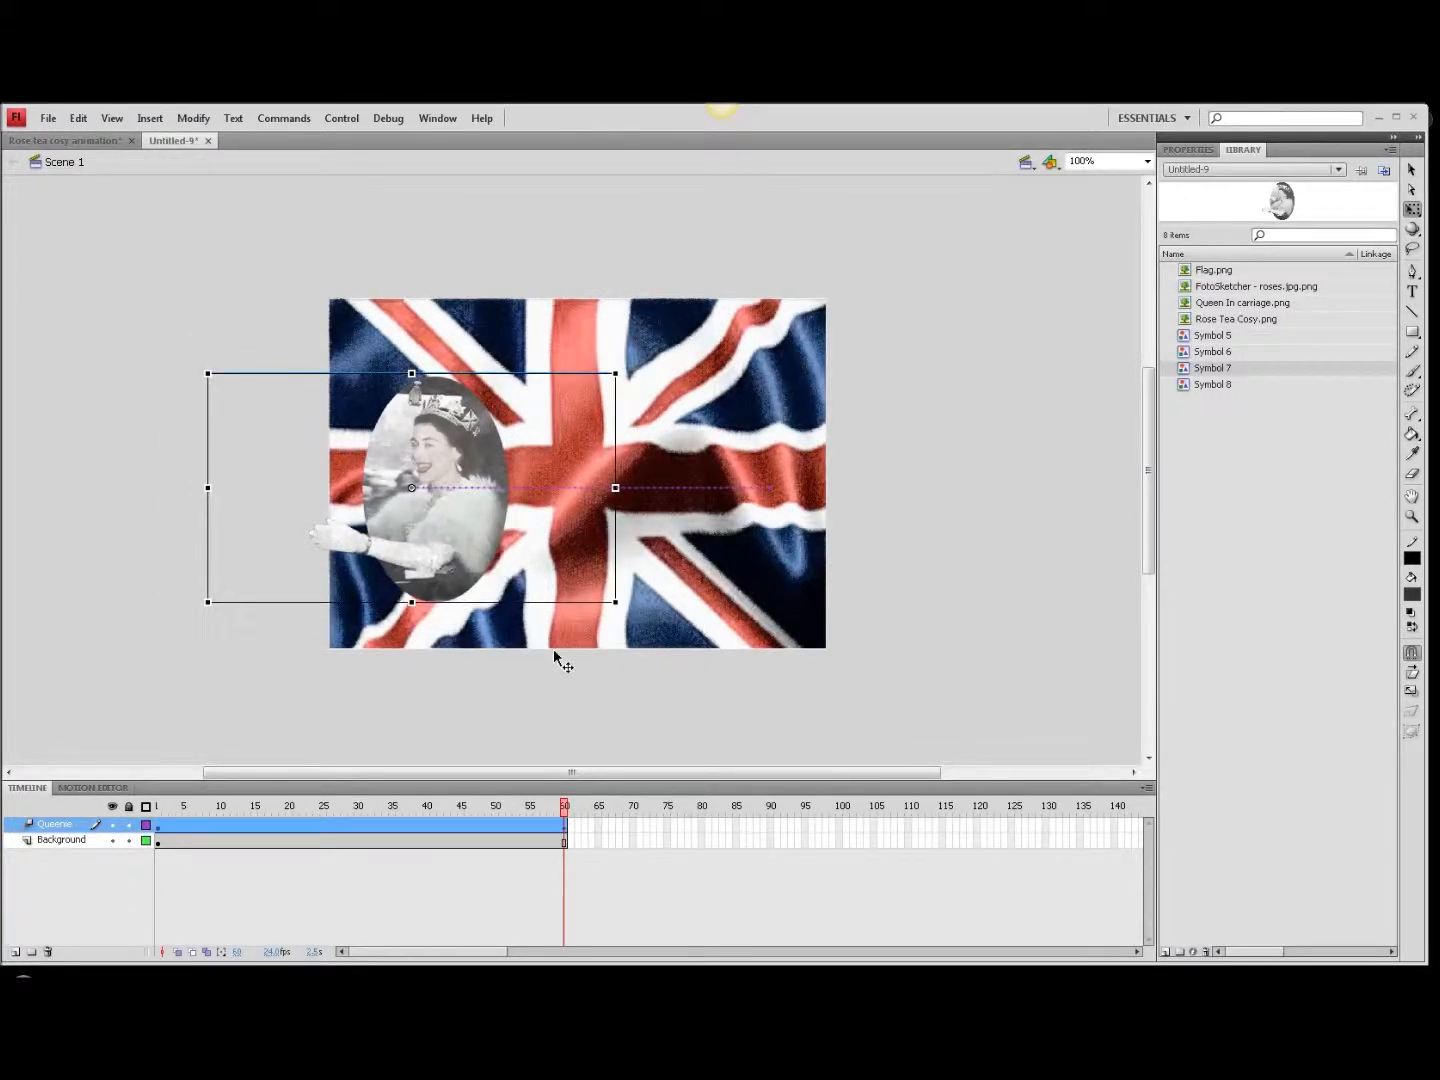
pyautogui.press('Return')
# - Extend the Queenie tween to frame 110 and, at that frame, move the portrait up and right and enlarge it beyond the stage
pyautogui.click(908, 824)
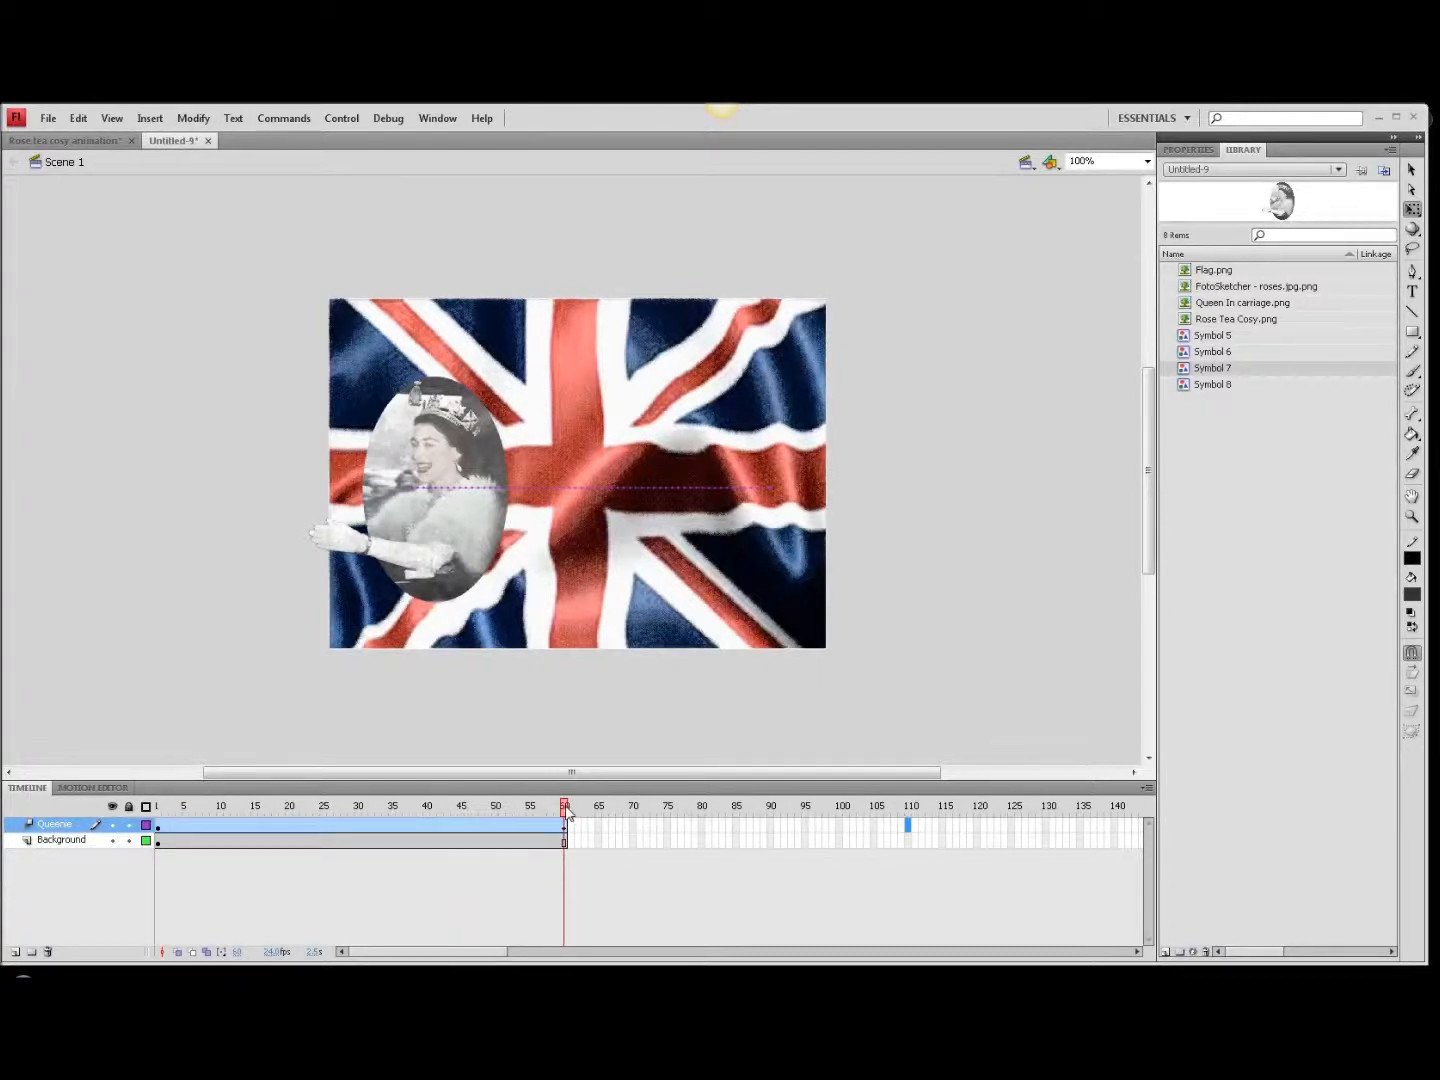
pyautogui.rightClick(910, 826)
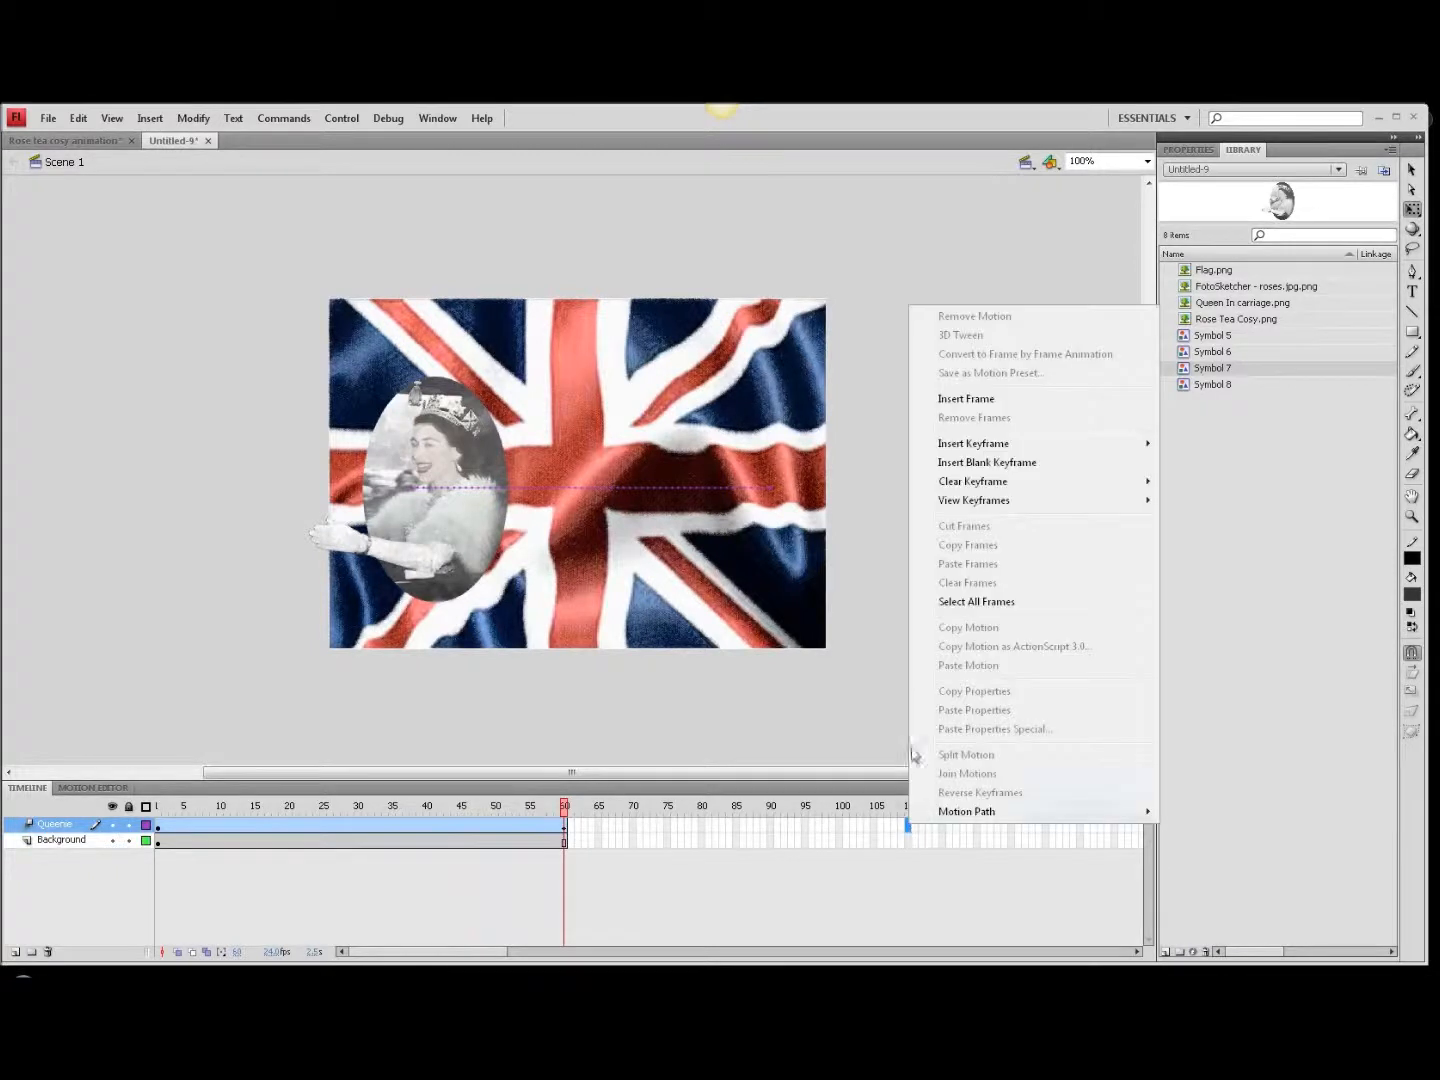
pyautogui.click(965, 400)
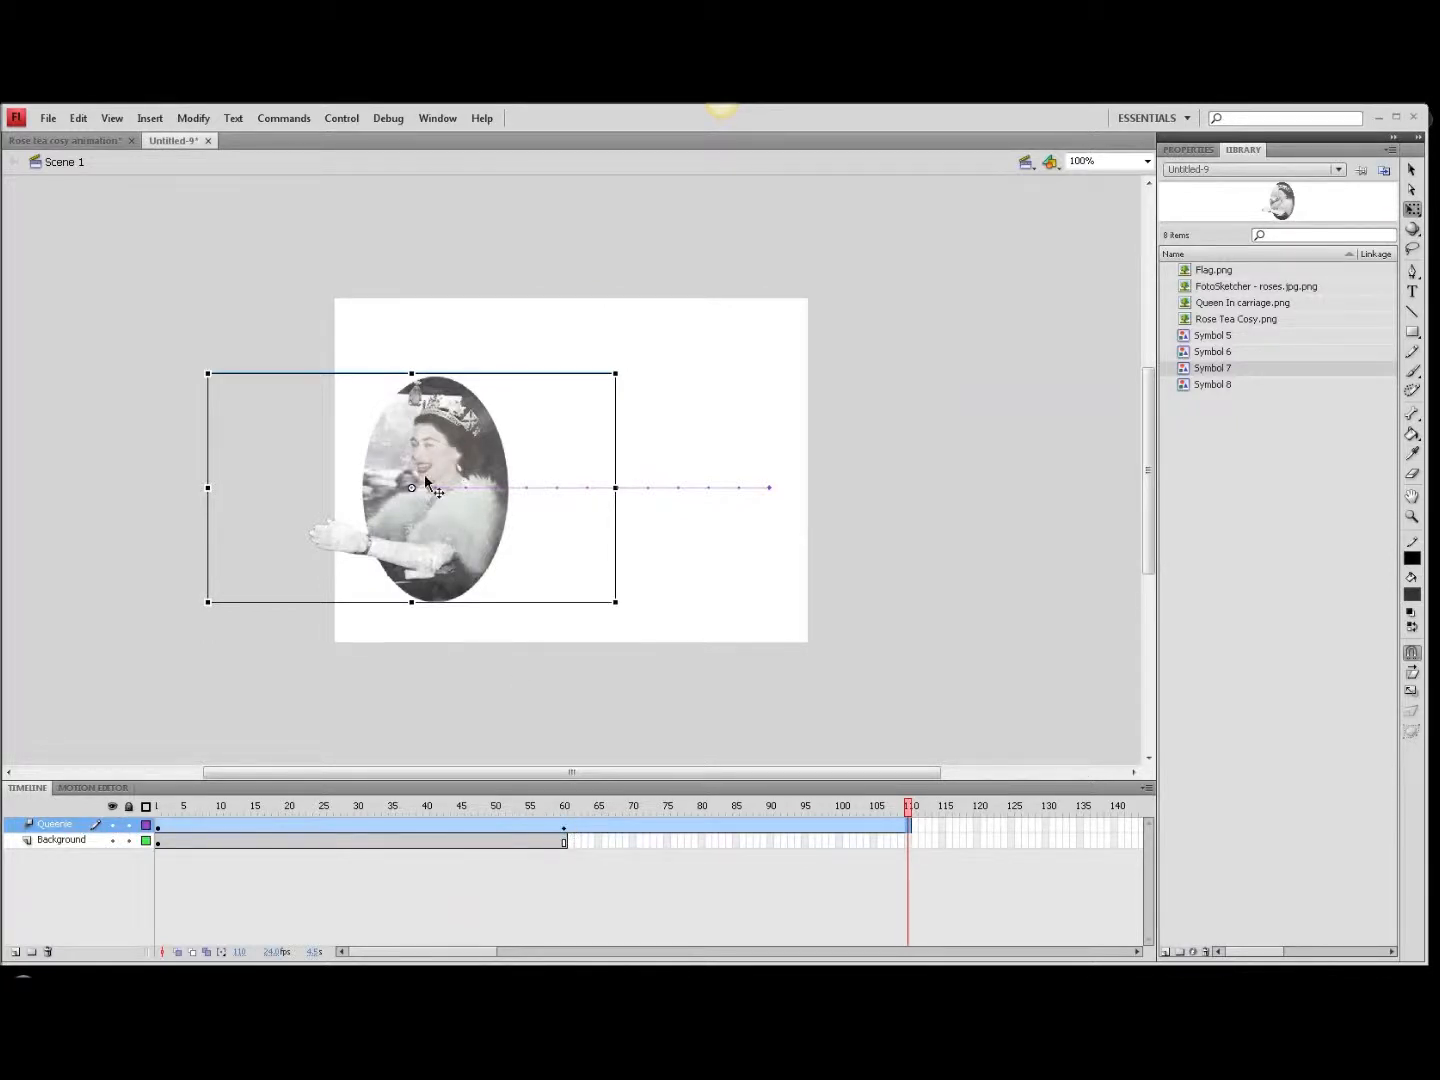
pyautogui.moveTo(409, 463); pyautogui.dragTo(545, 301)
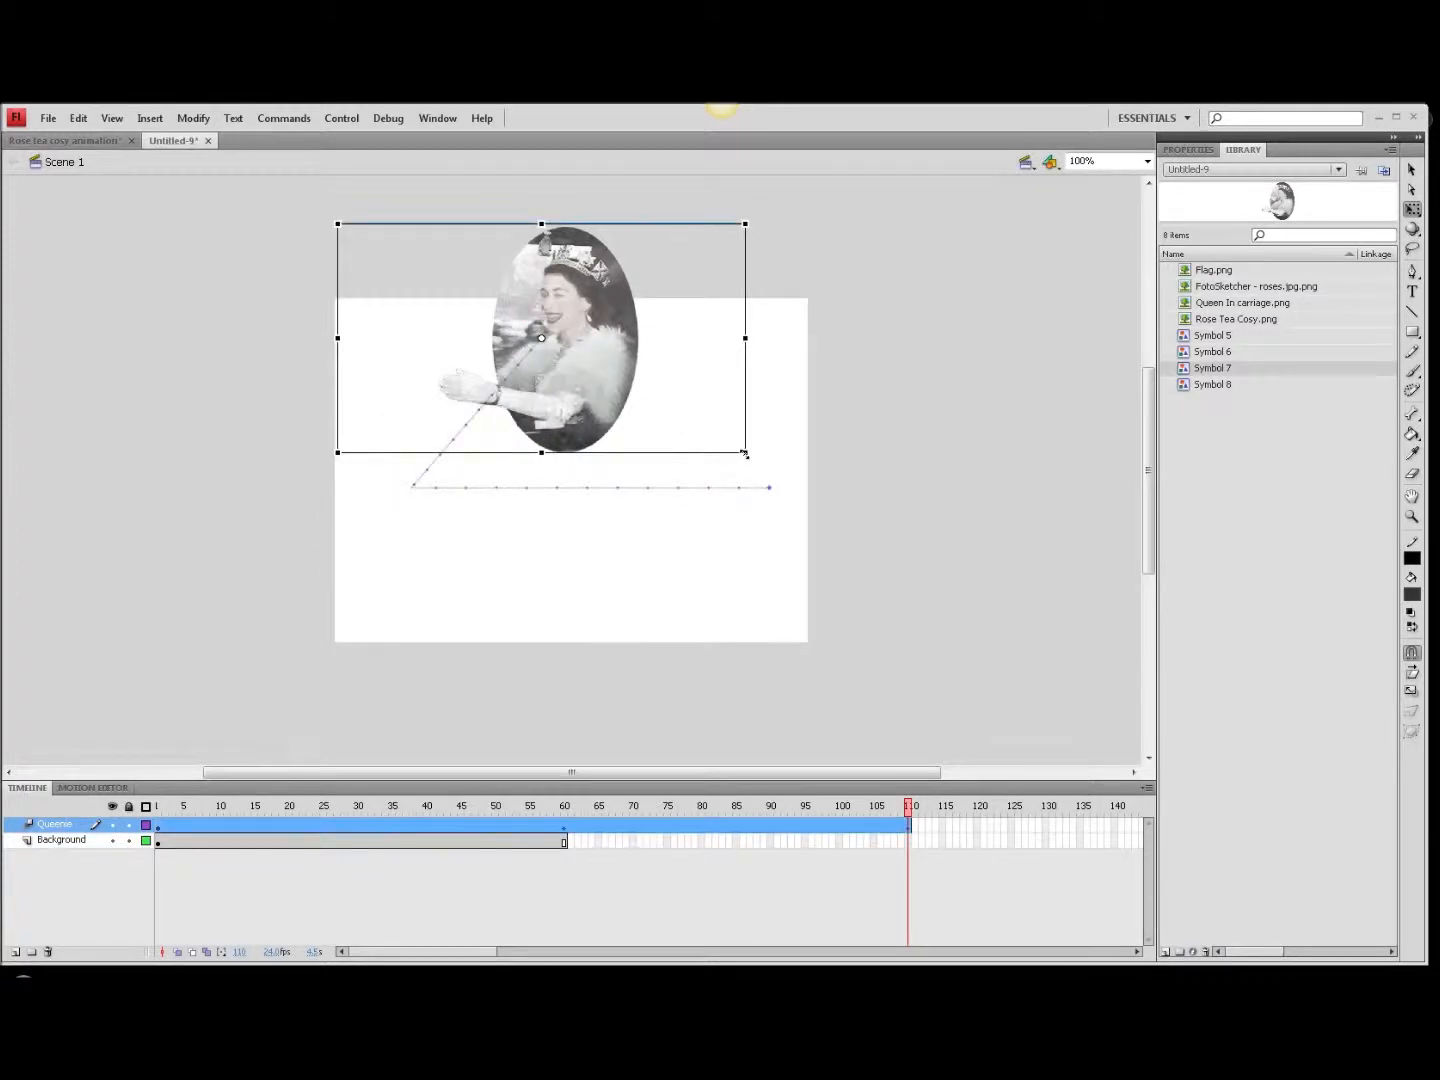
pyautogui.moveTo(745, 453); pyautogui.dragTo(1162, 812)
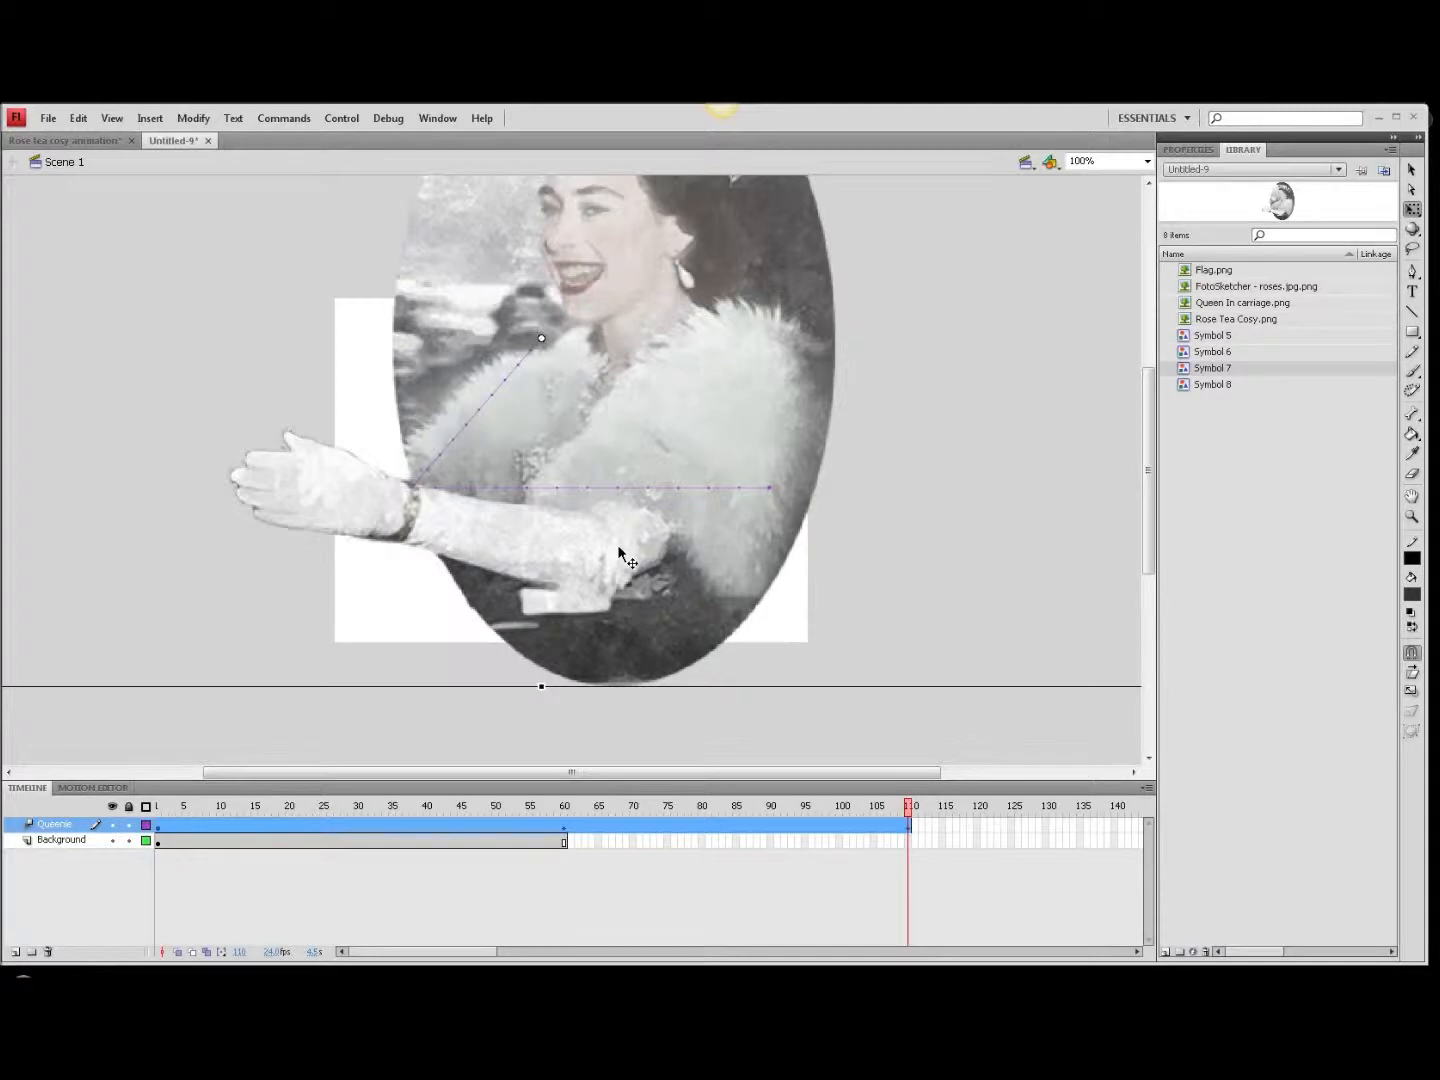
# - Extend the Background layer's Union Jack to frame 110 to match the Queenie tween, and play the animation
pyautogui.press('Return')
pyautogui.click(565, 842)
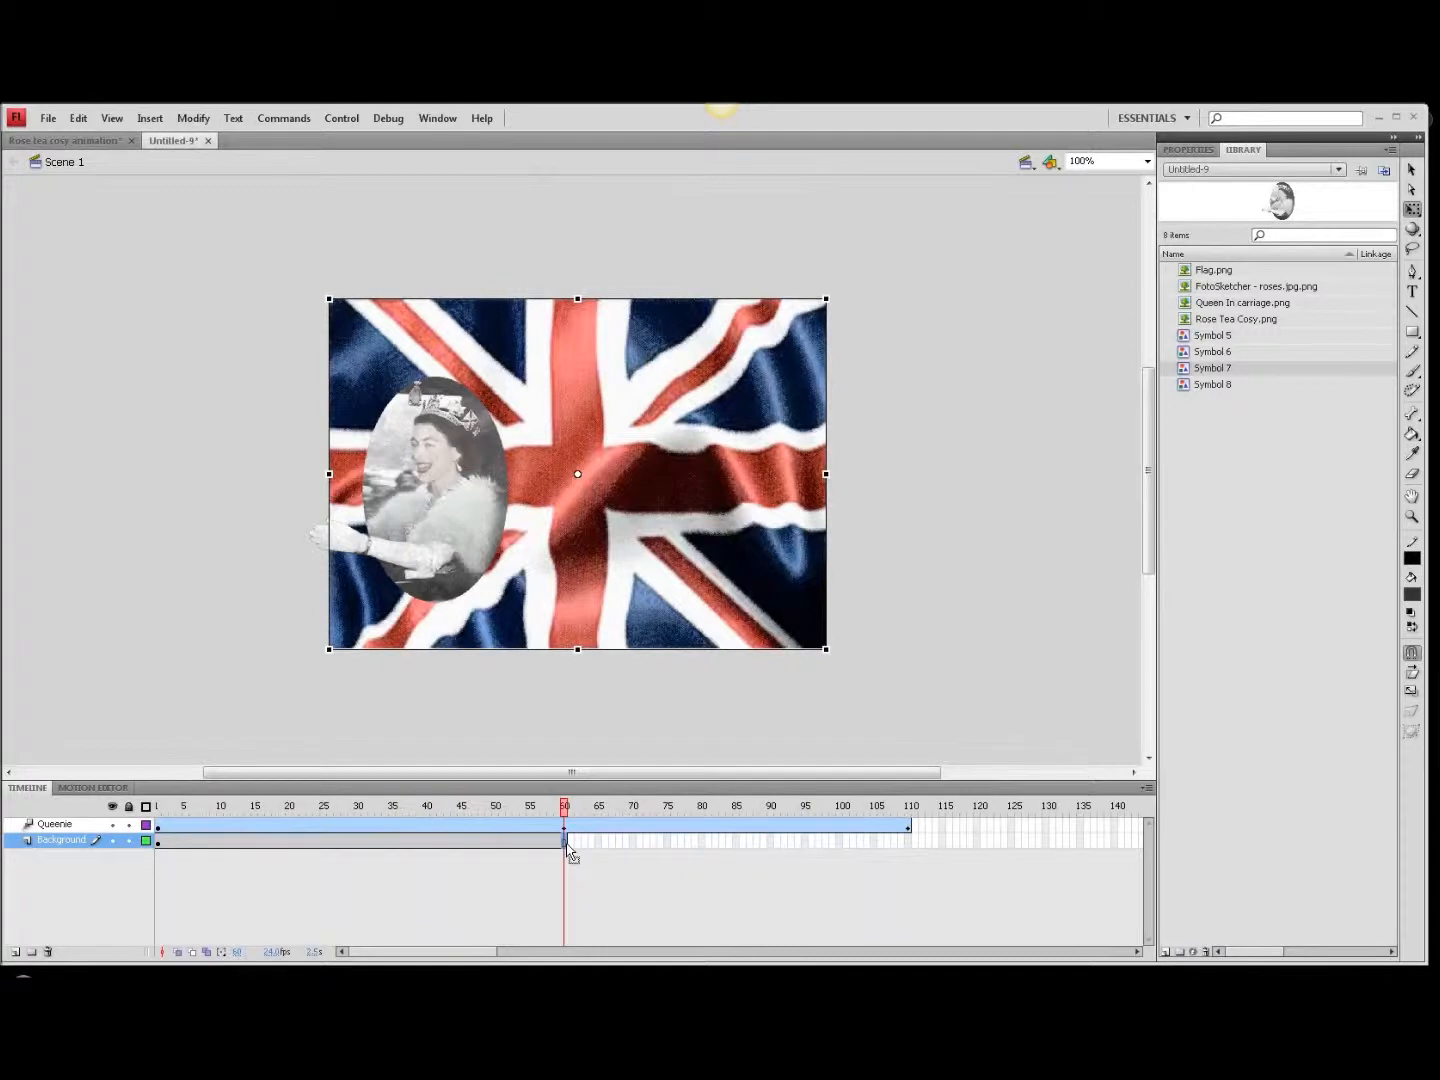
pyautogui.moveTo(568, 849); pyautogui.dragTo(908, 851)
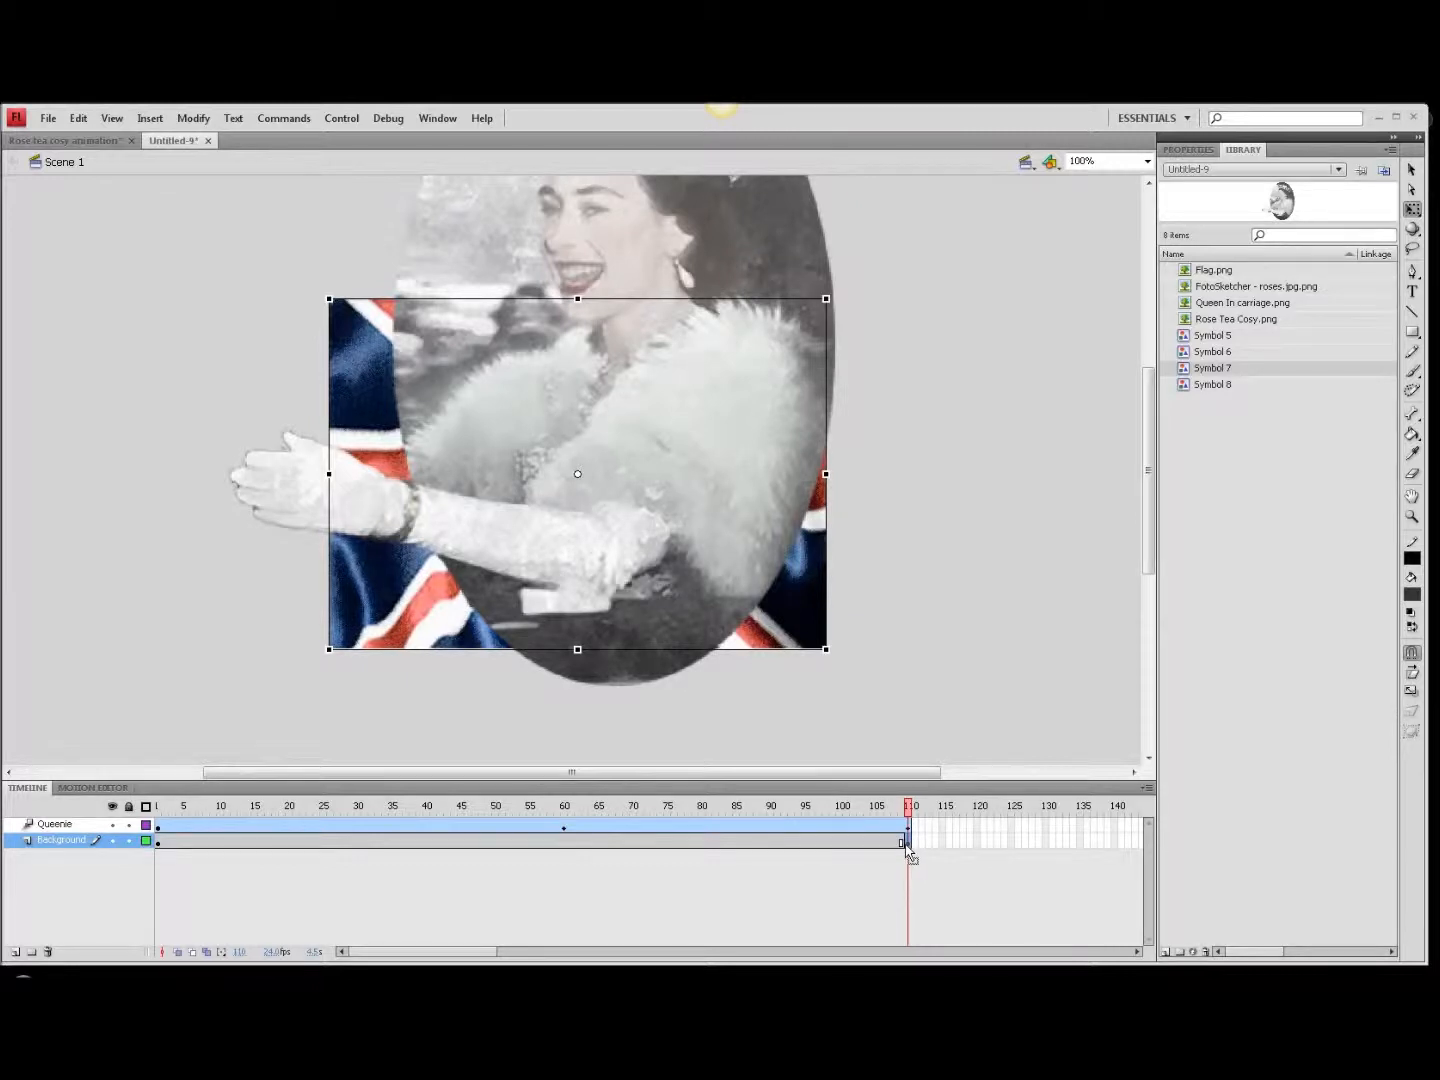
pyautogui.press('Return')
# - At frame 110 of the Queenie layer, move the enlarged portrait down so the whole face sits over the flag, and replay the animation
pyautogui.click(909, 826)
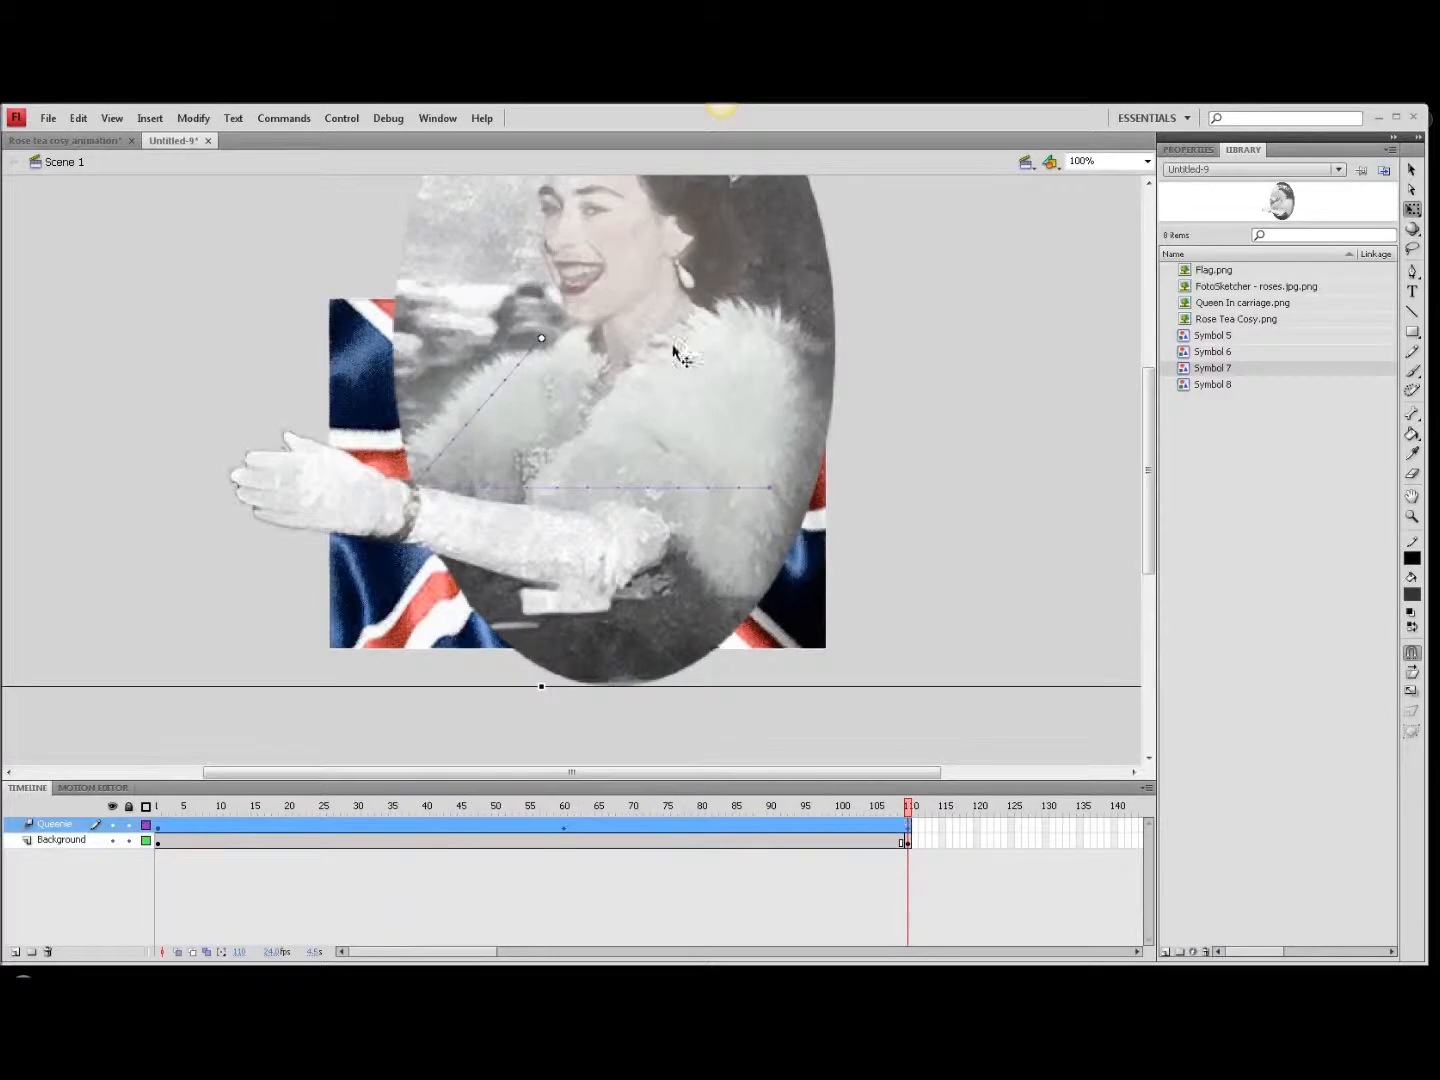
pyautogui.moveTo(700, 215); pyautogui.dragTo(706, 354)
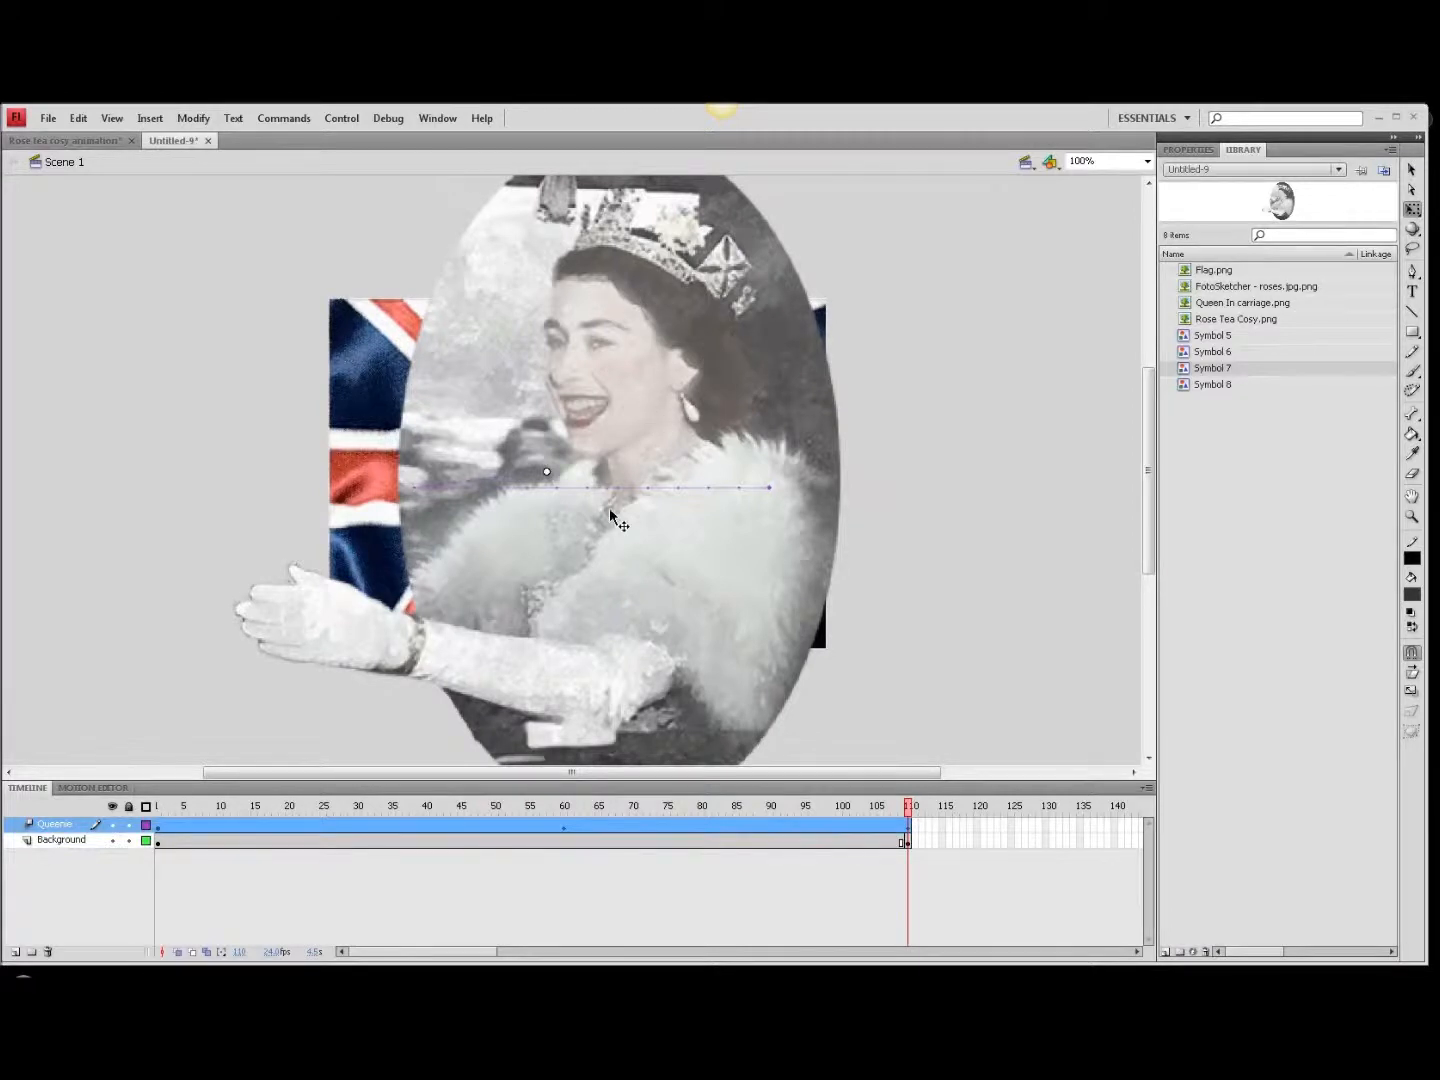
pyautogui.press('Return')
# - Test the movie in a preview window to check the portrait's motion within the stage, and close the preview
pyautogui.click(336, 122)
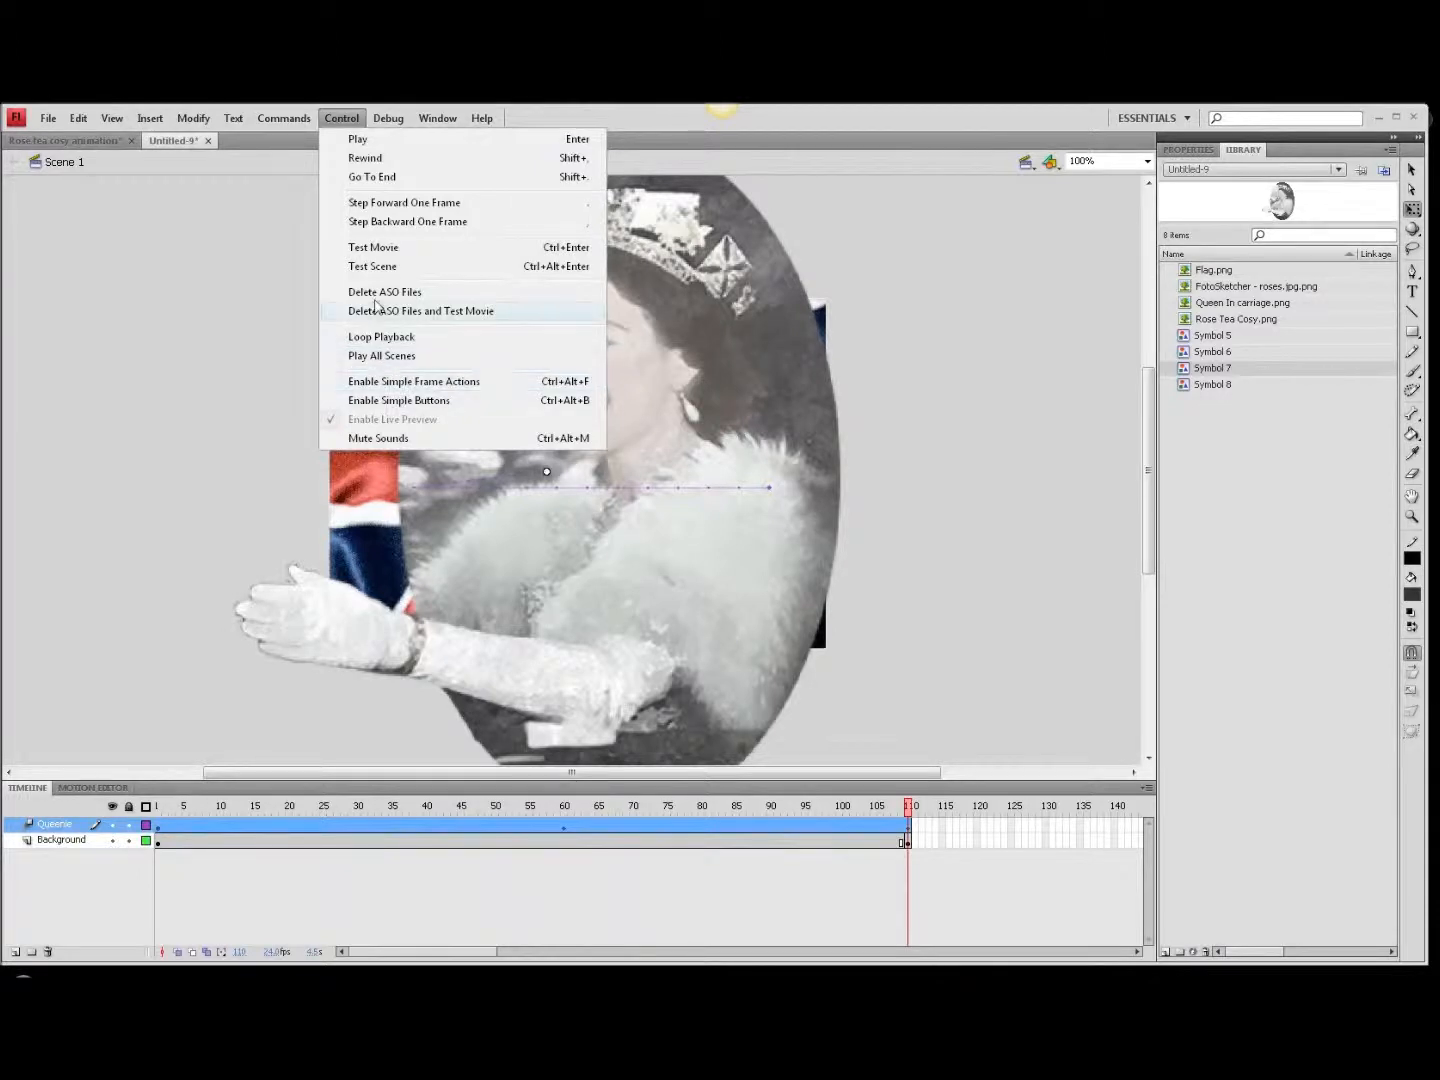
pyautogui.click(373, 250)
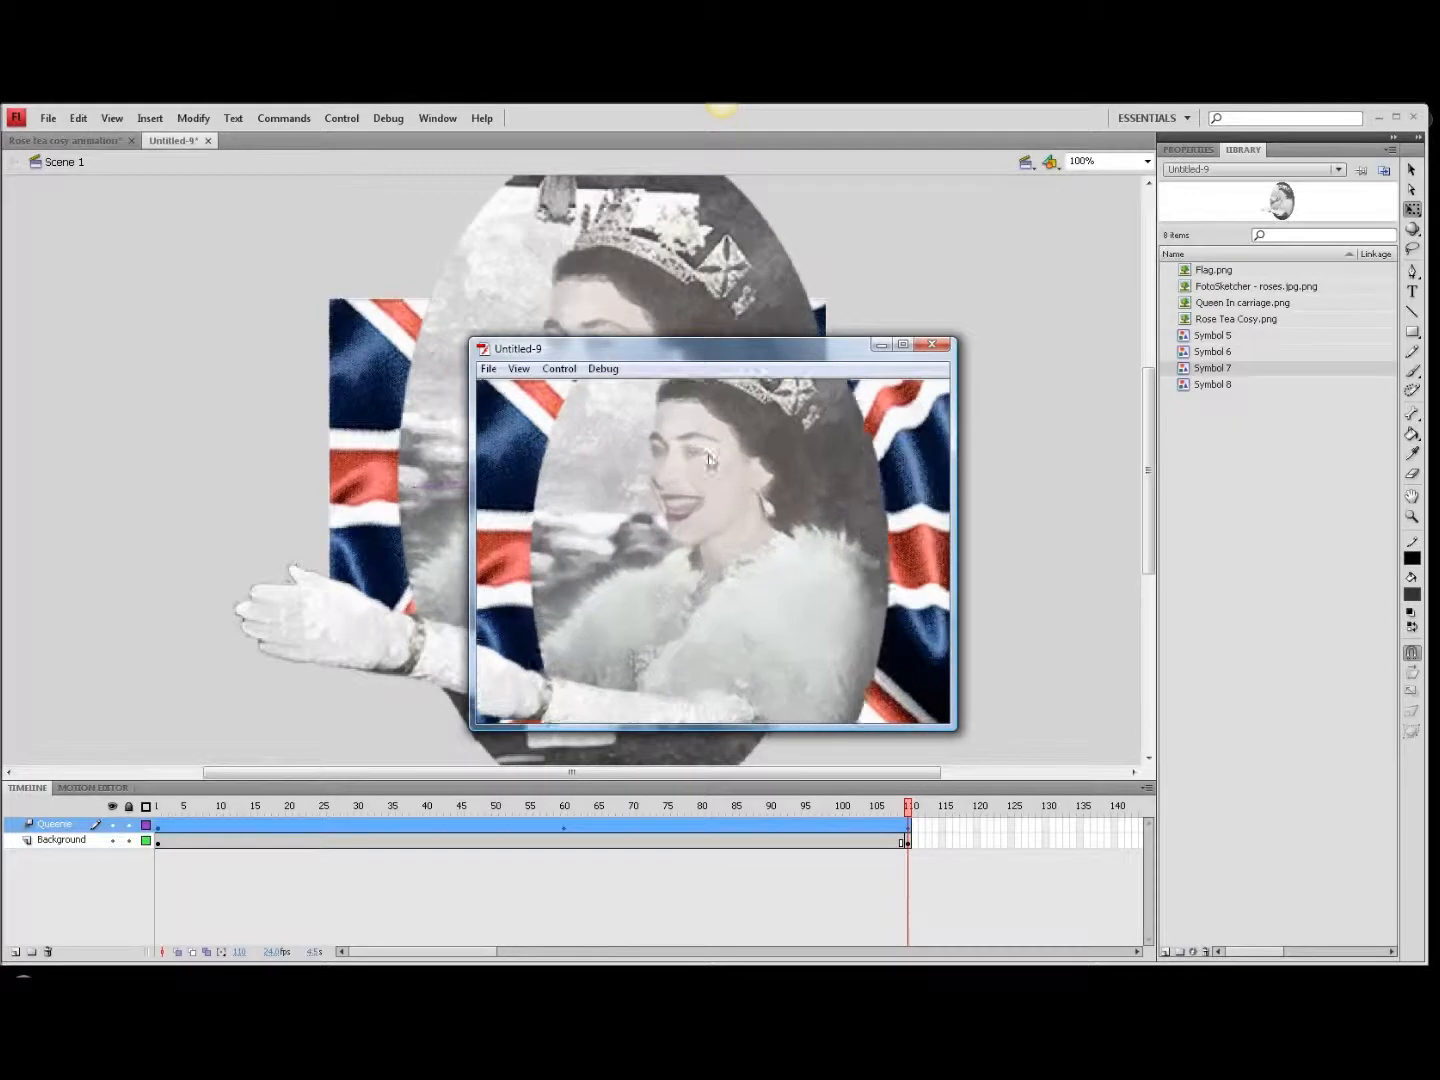
pyautogui.click(938, 346)
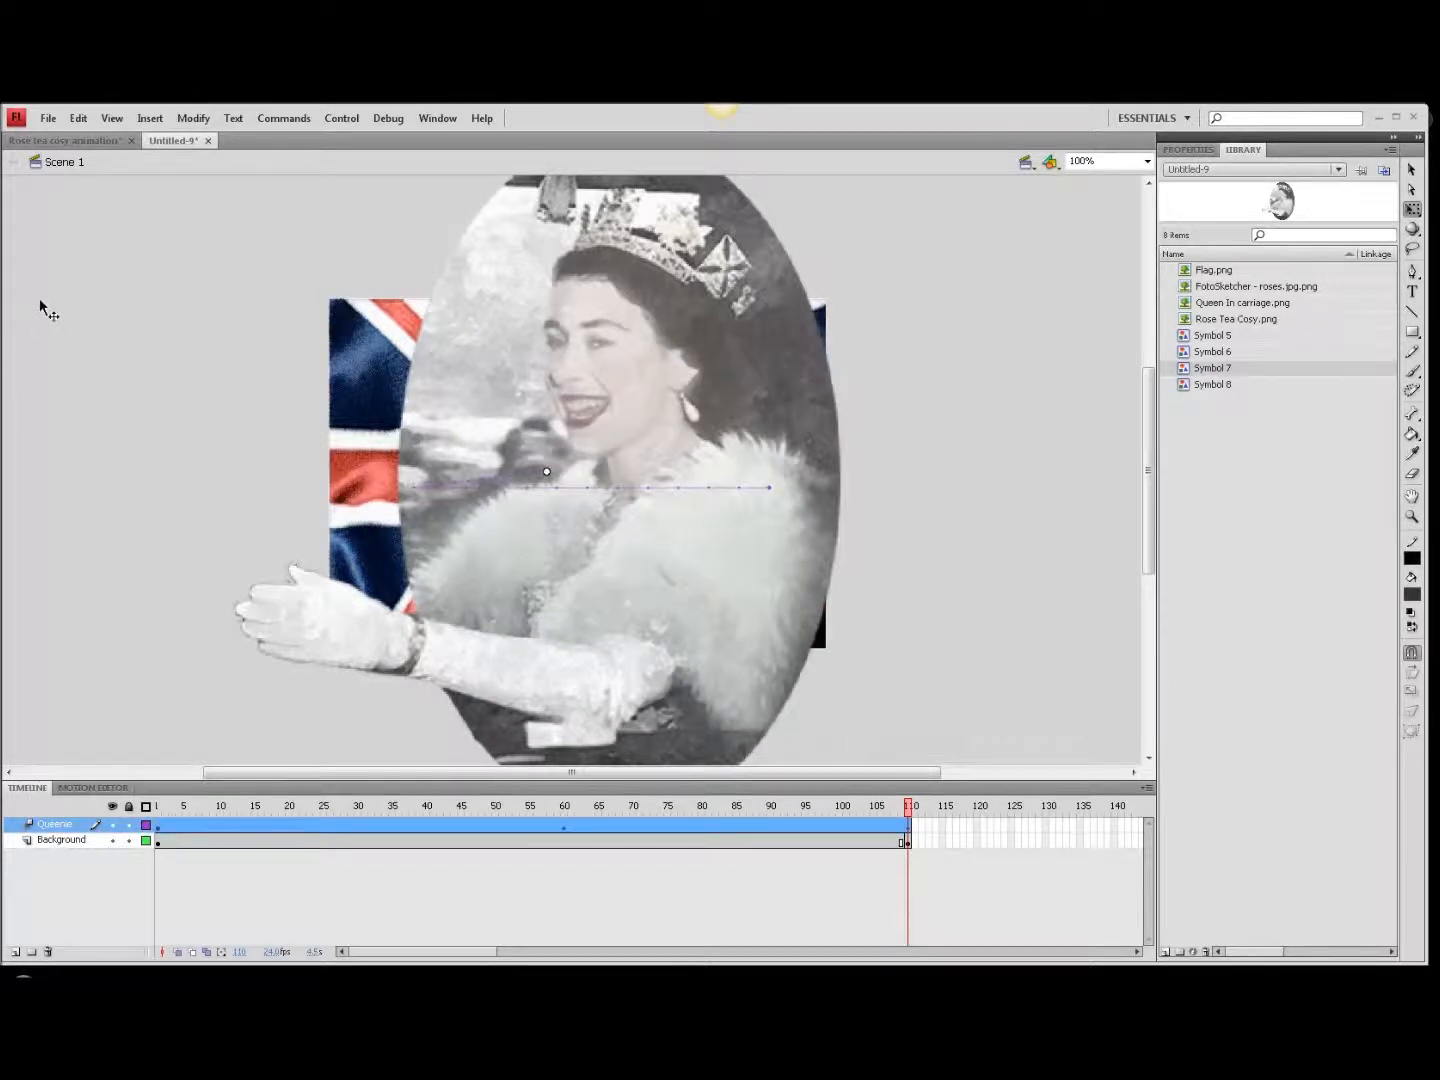